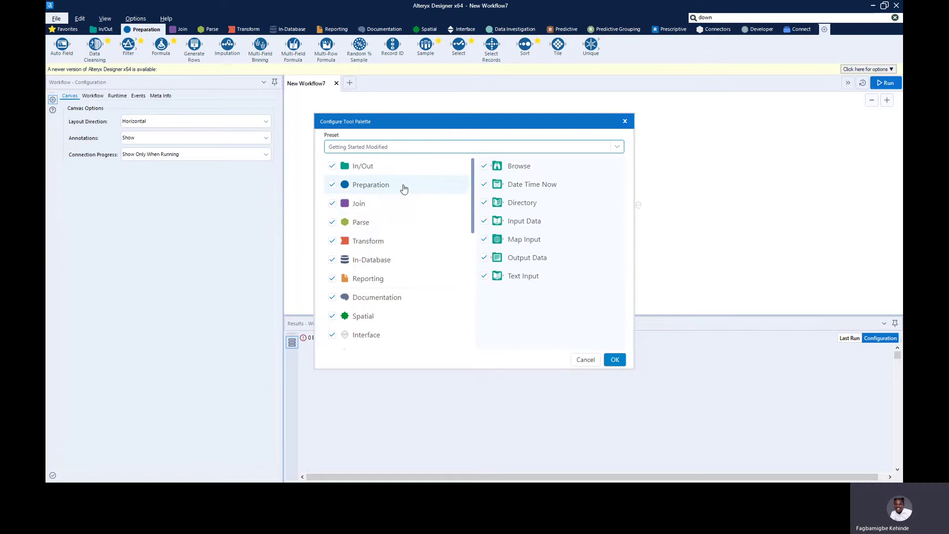
Step: Review which Preparation tools are enabled in the tool palette configuration and close the dialog
click(379, 184)
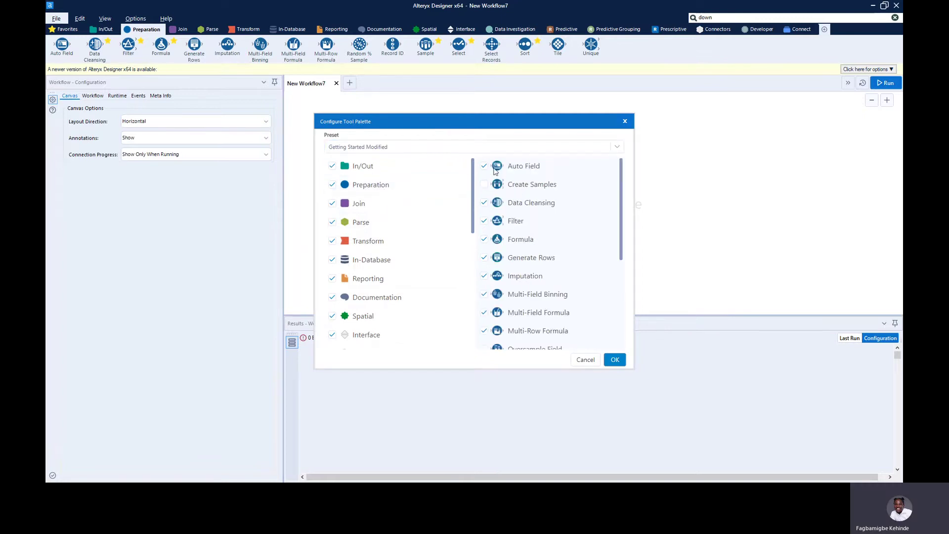
click(613, 363)
click(615, 359)
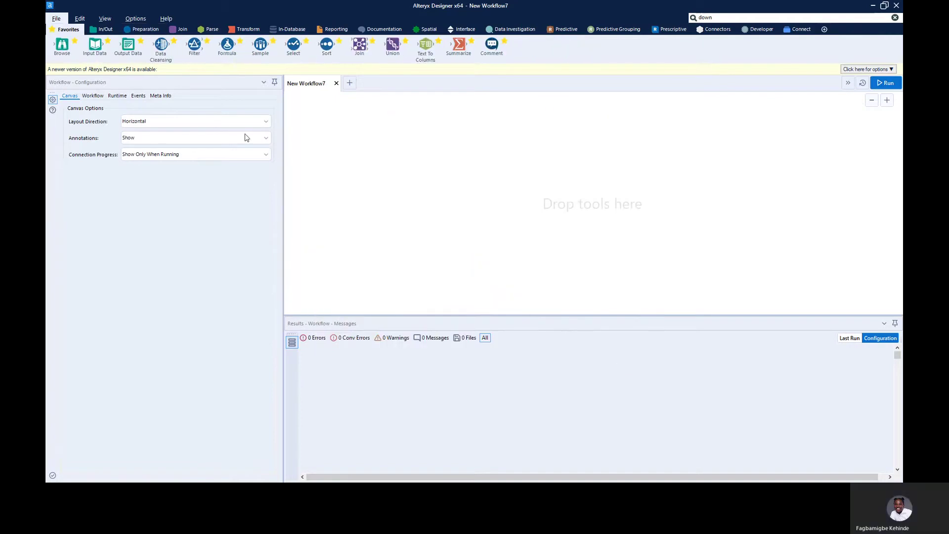
click(139, 33)
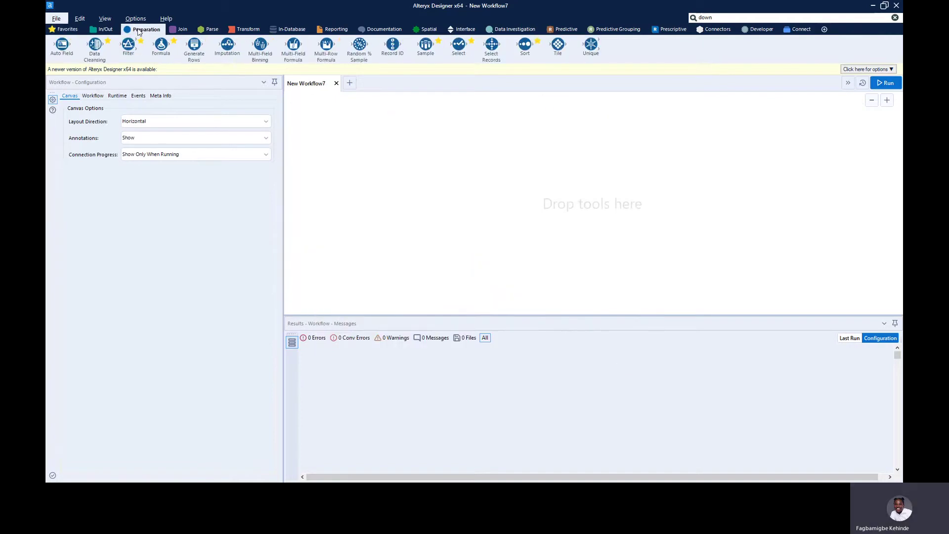
drag(61, 44, 336, 144)
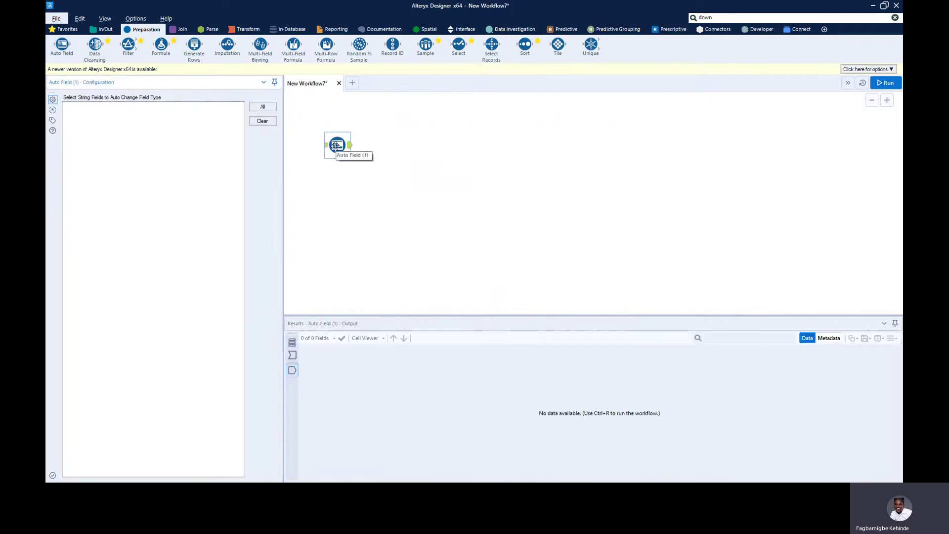
drag(336, 145, 466, 172)
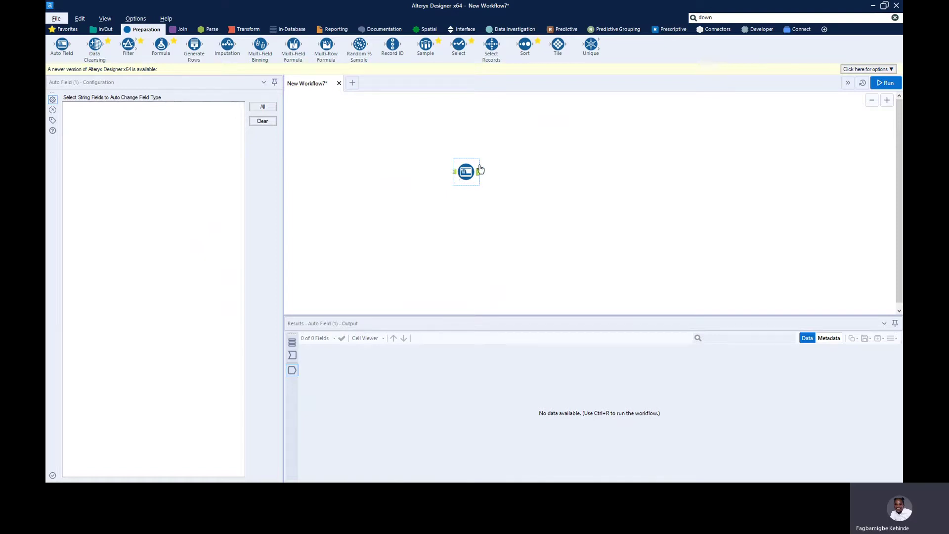
drag(436, 143, 514, 200)
key(Delete)
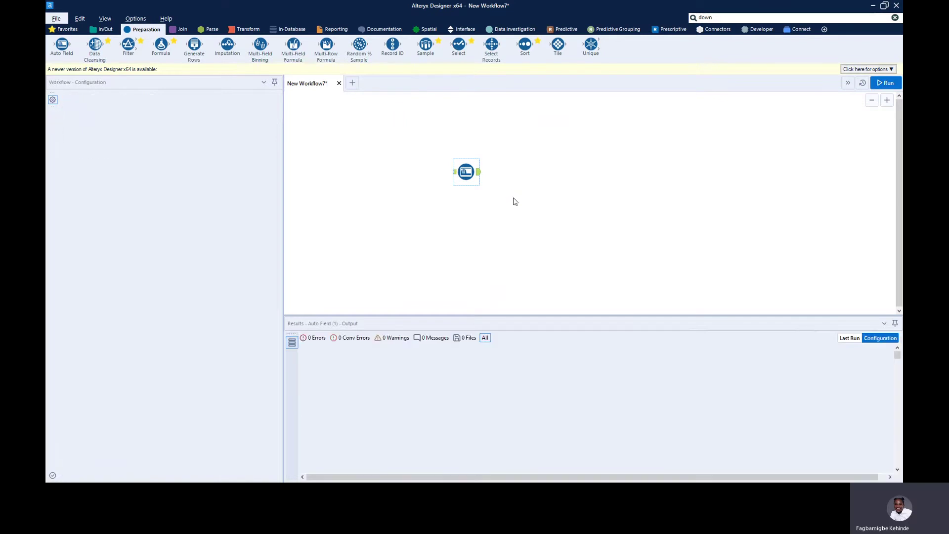
Step: Place an Input Data tool on the canvas and connect it to the Orders sheet of Sample - Superstore.xls
click(103, 29)
drag(63, 45, 341, 158)
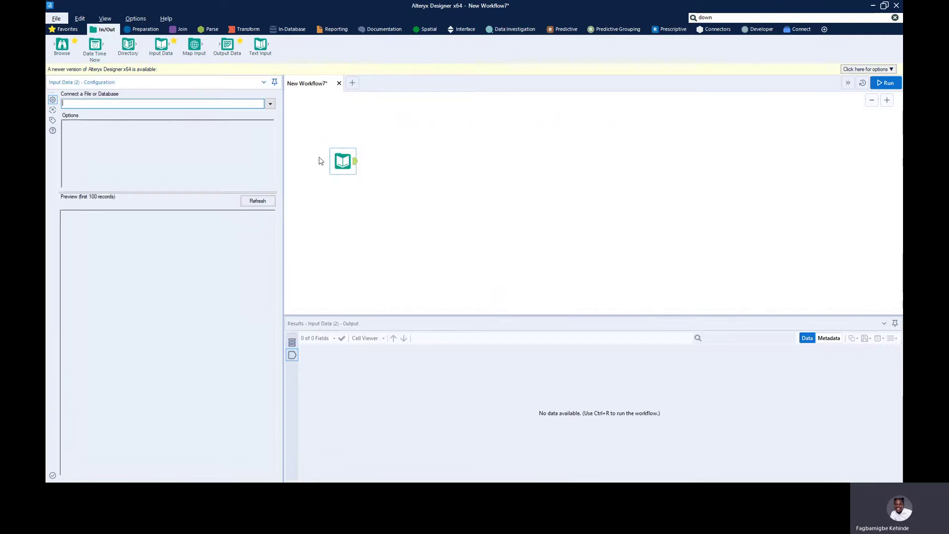
click(270, 104)
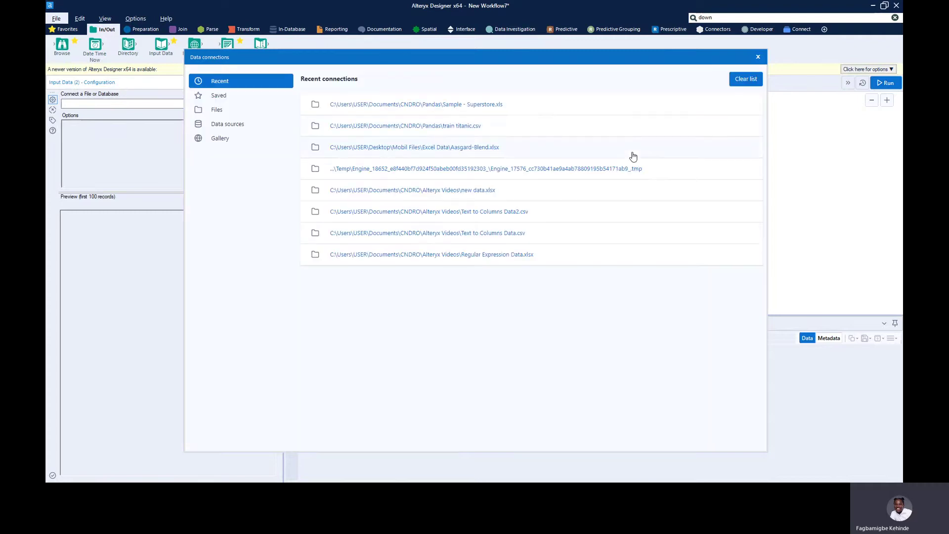
click(468, 107)
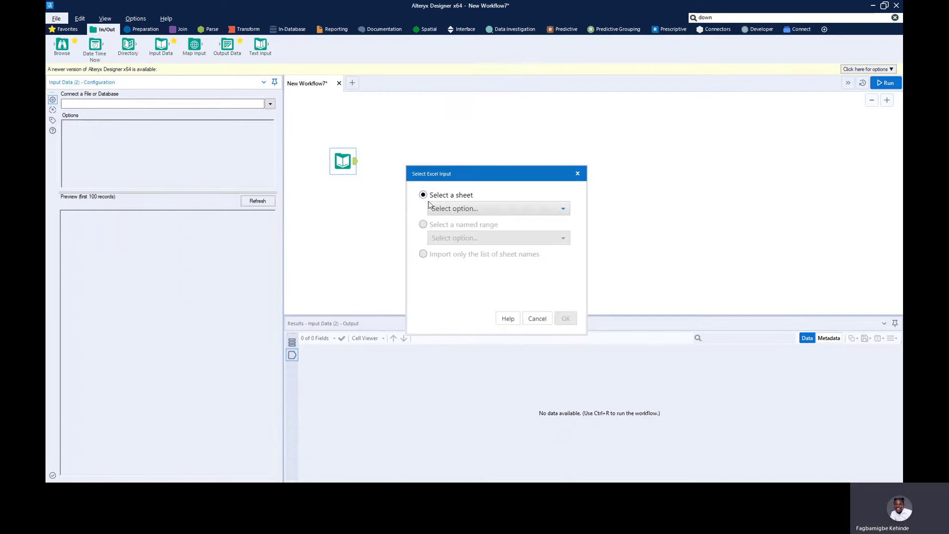
click(447, 208)
click(447, 219)
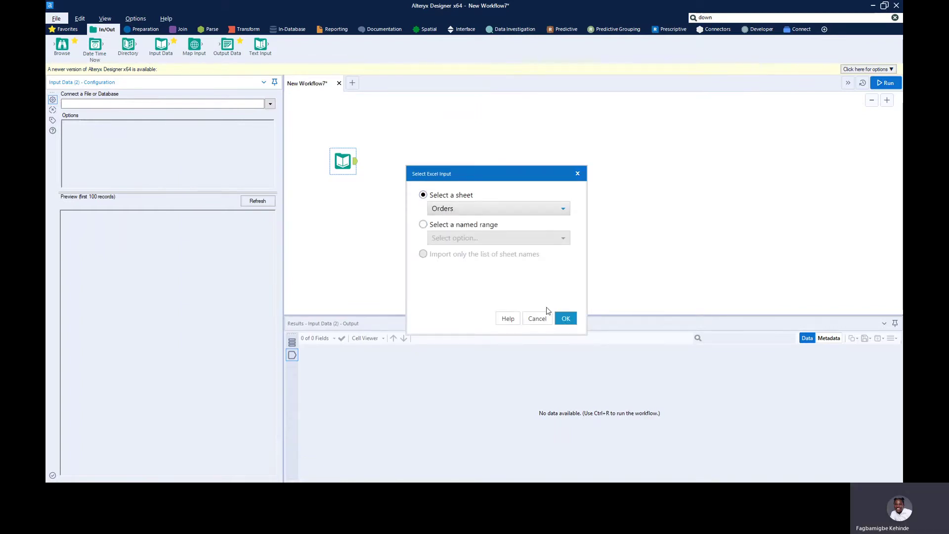
click(565, 318)
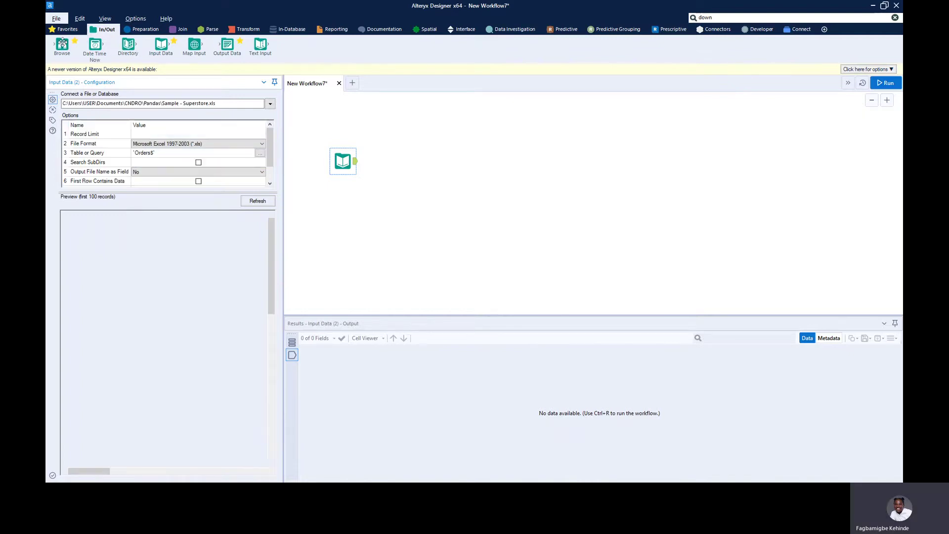
Step: Connect a Browse tool to the Input Data output and run the workflow
drag(61, 44, 413, 163)
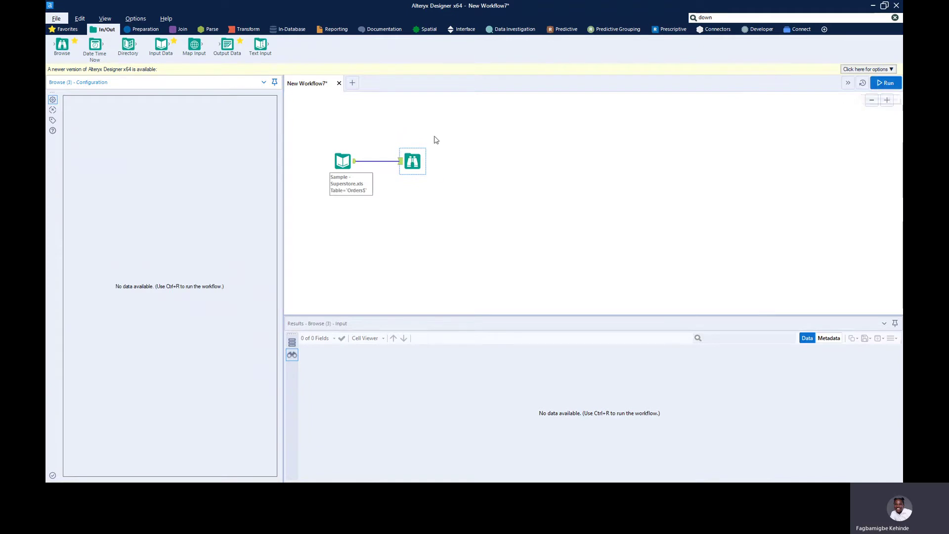
click(884, 83)
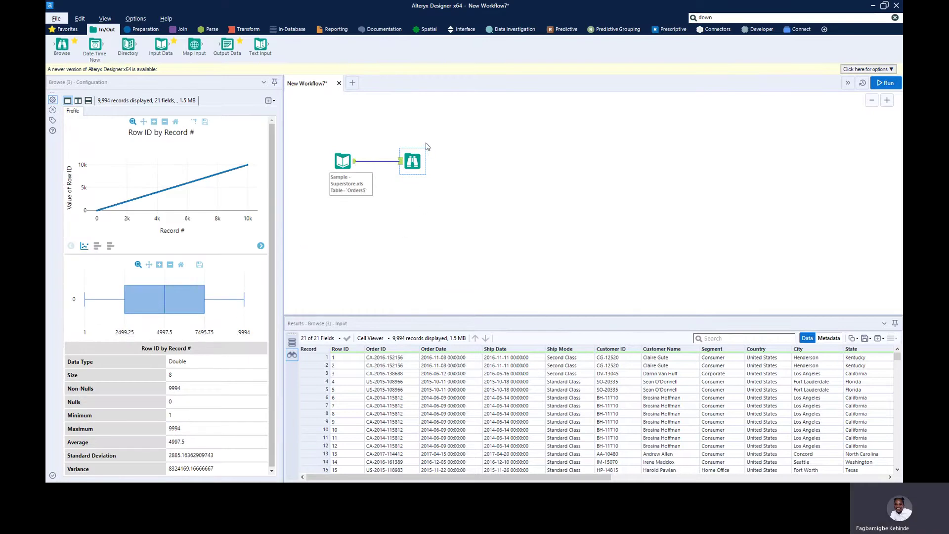
Step: Move the connected Input Data and Browse tools together to the middle of the canvas
drag(421, 139, 335, 215)
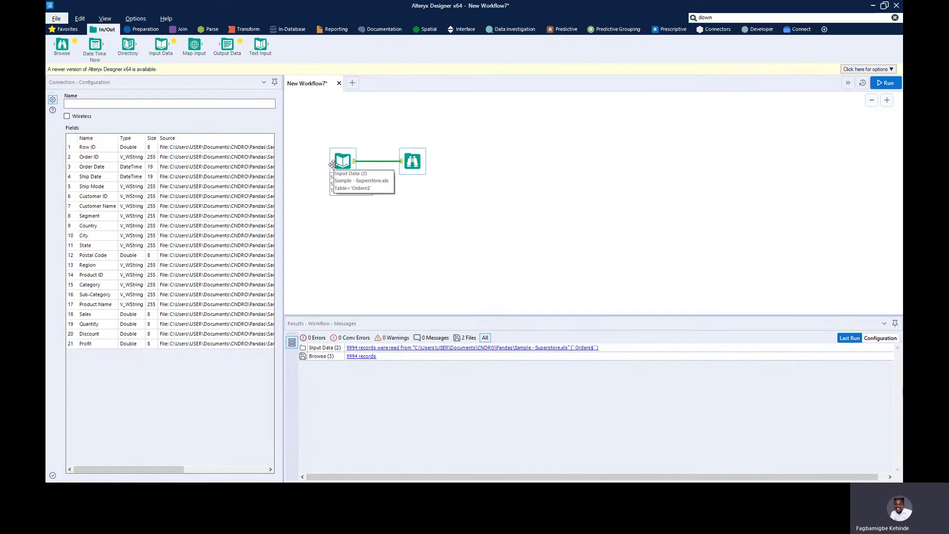
drag(332, 165, 472, 186)
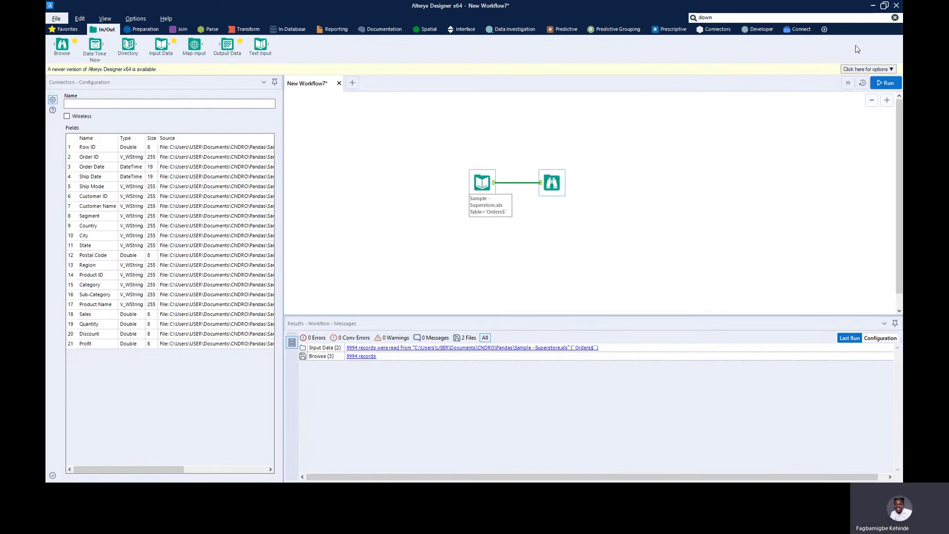
click(887, 100)
click(887, 100)
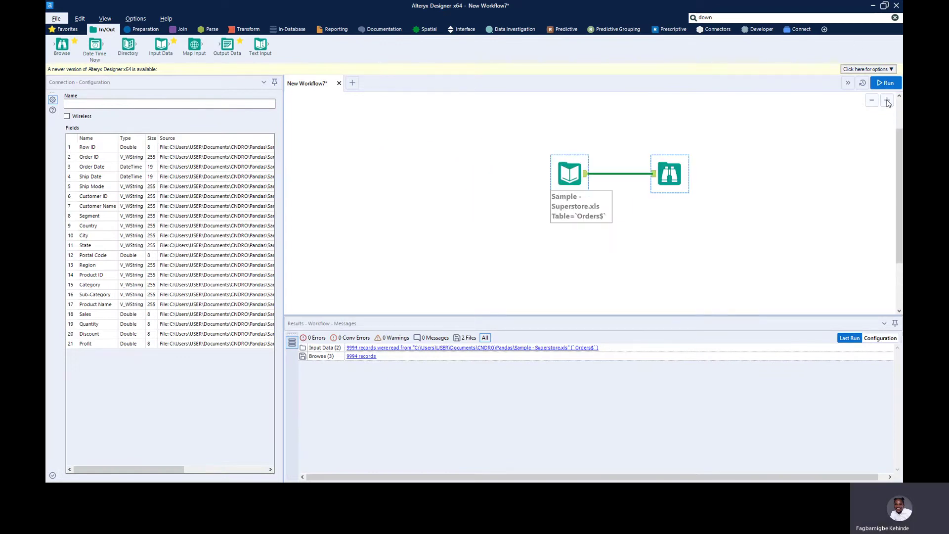
drag(665, 181, 597, 193)
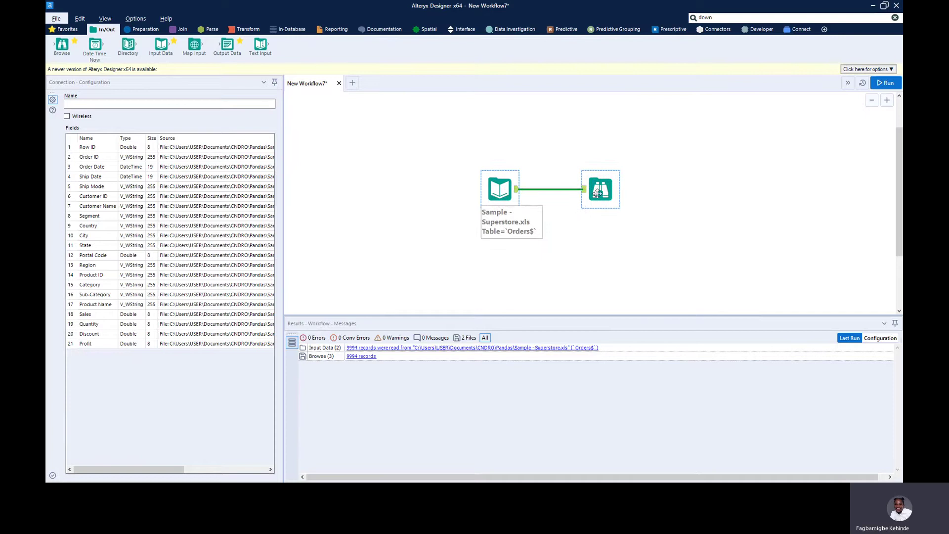
Step: Examine the Browse tool's records down to the last row and the field metadata with types and sizes
click(598, 188)
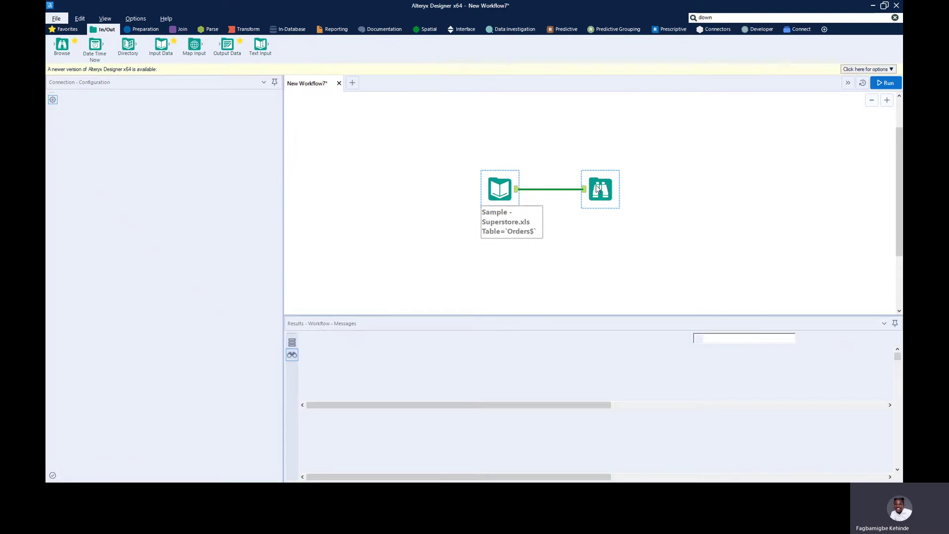
click(597, 187)
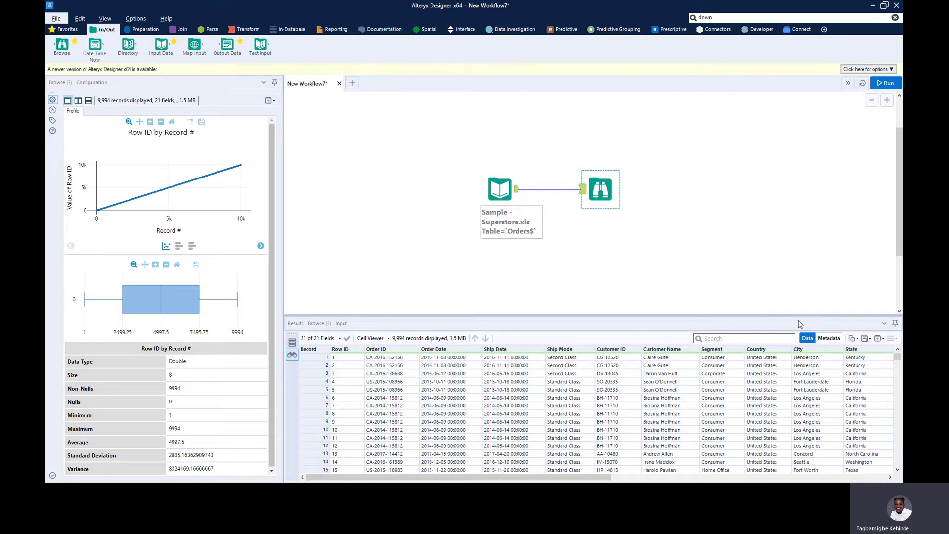
click(829, 338)
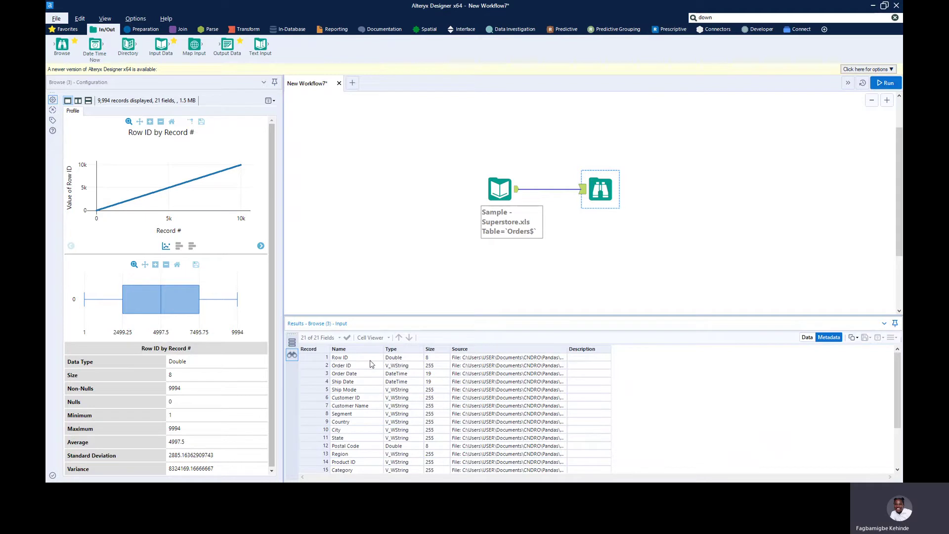
click(807, 338)
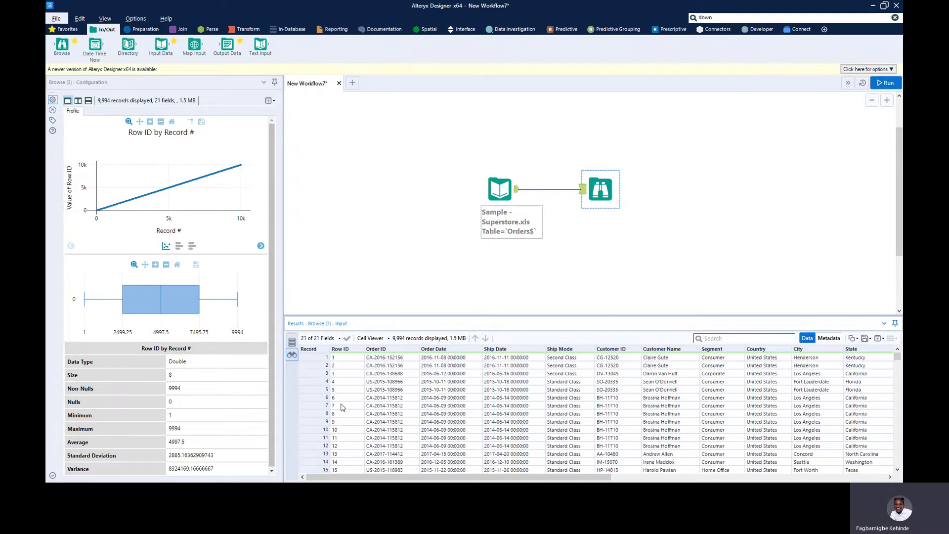
scroll(343, 407, down, 20)
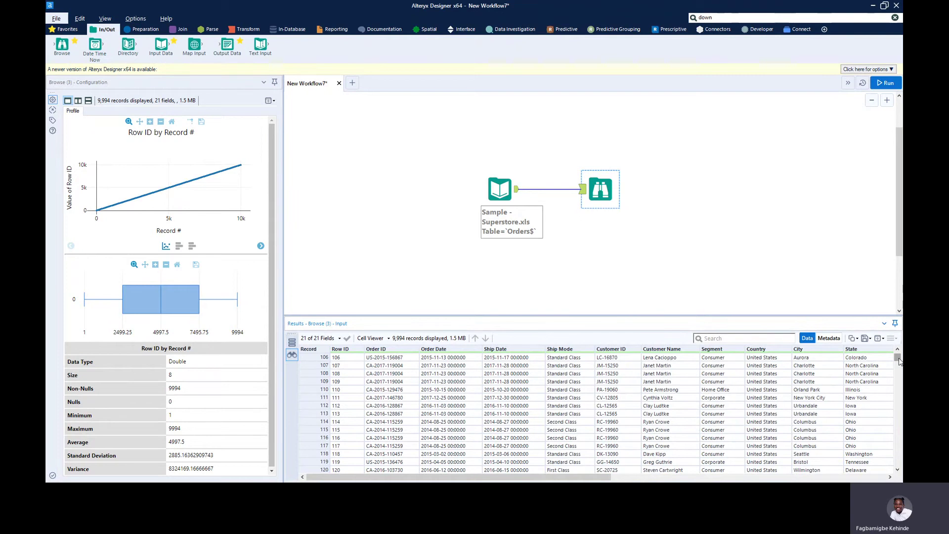
drag(898, 358, 897, 461)
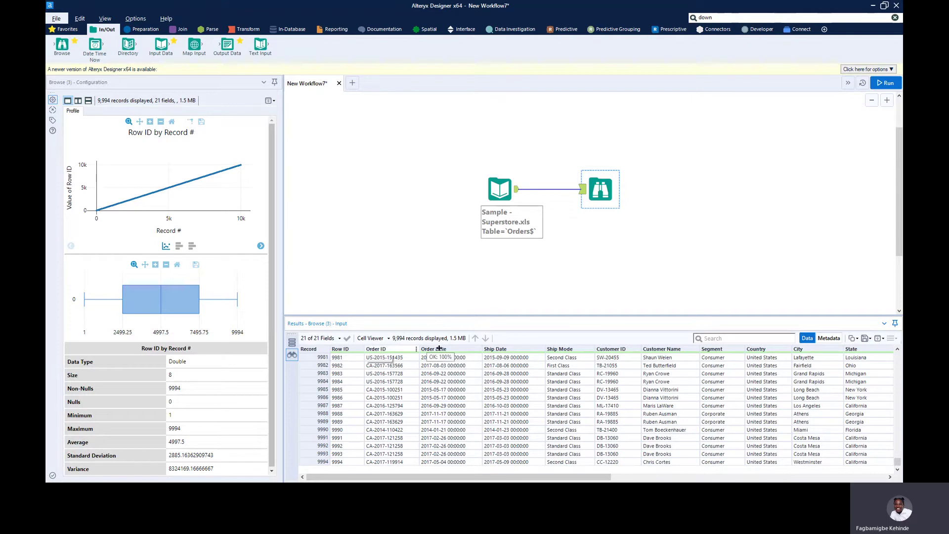
click(829, 338)
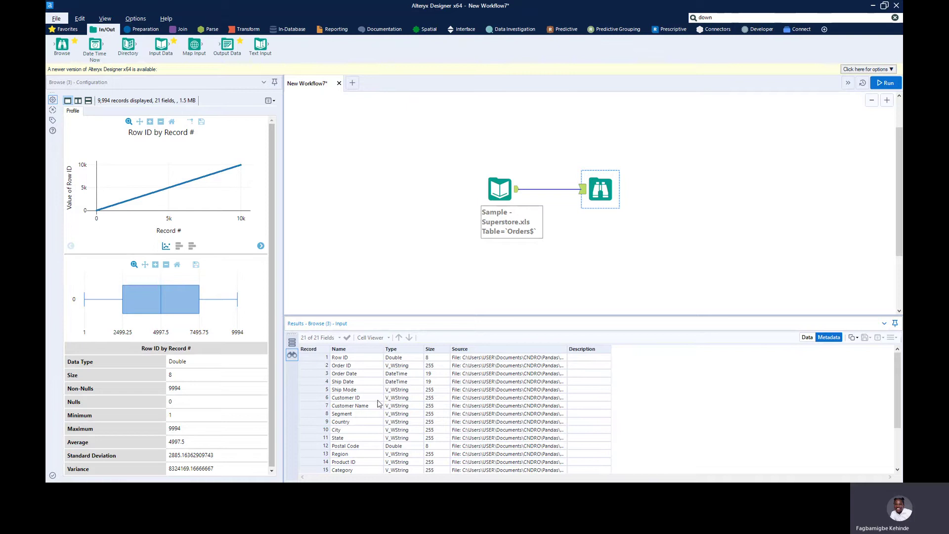
scroll(394, 417, down, 3)
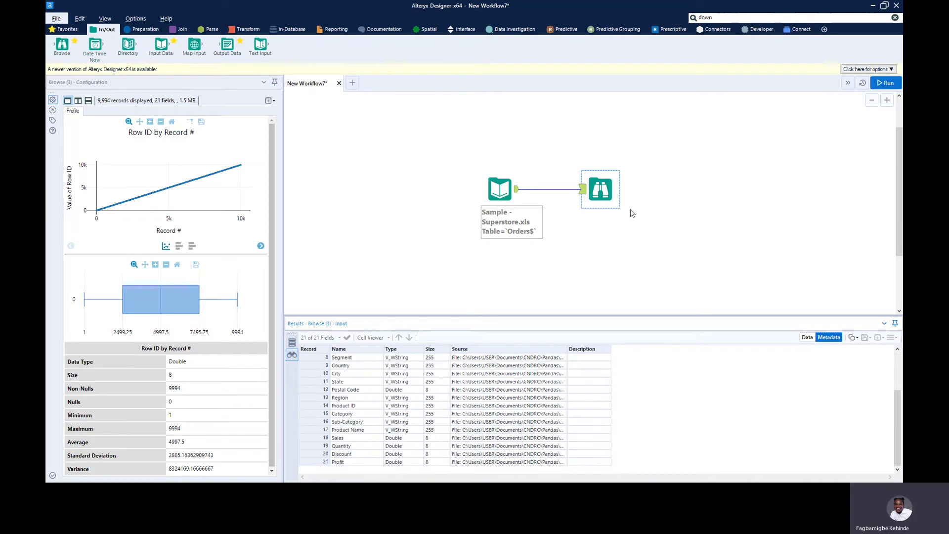
Step: Move the Browse tool up and branch an Auto Field tool with its own Browse tool off the Input Data tool
drag(607, 193, 621, 153)
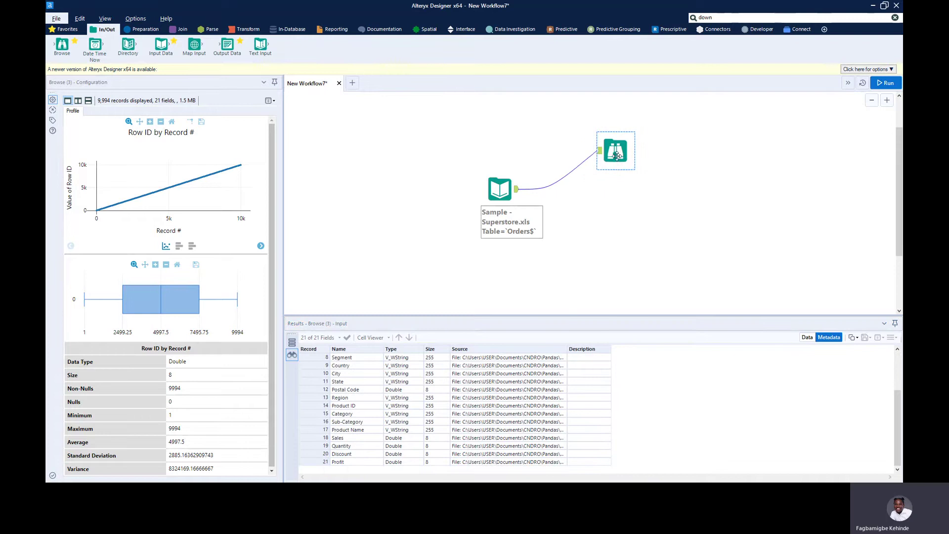
click(139, 27)
drag(62, 44, 561, 209)
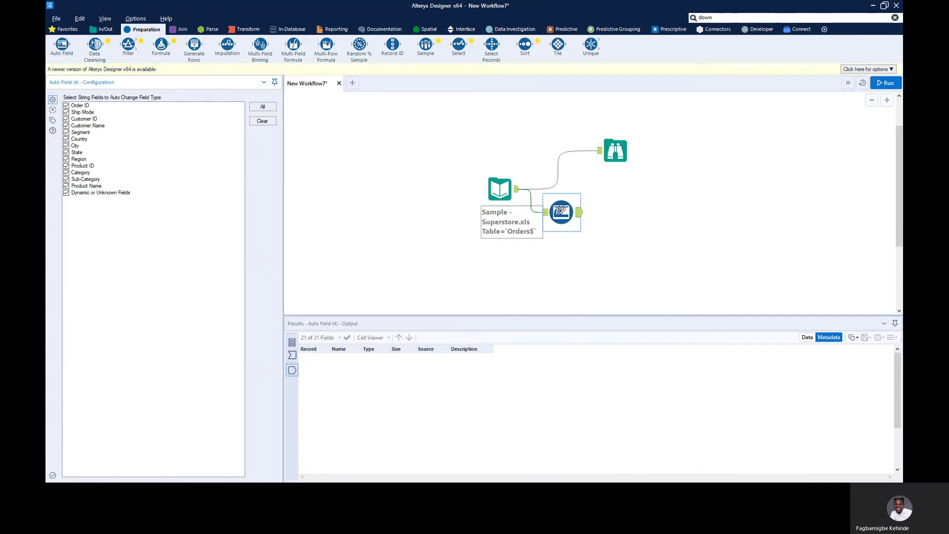
click(101, 30)
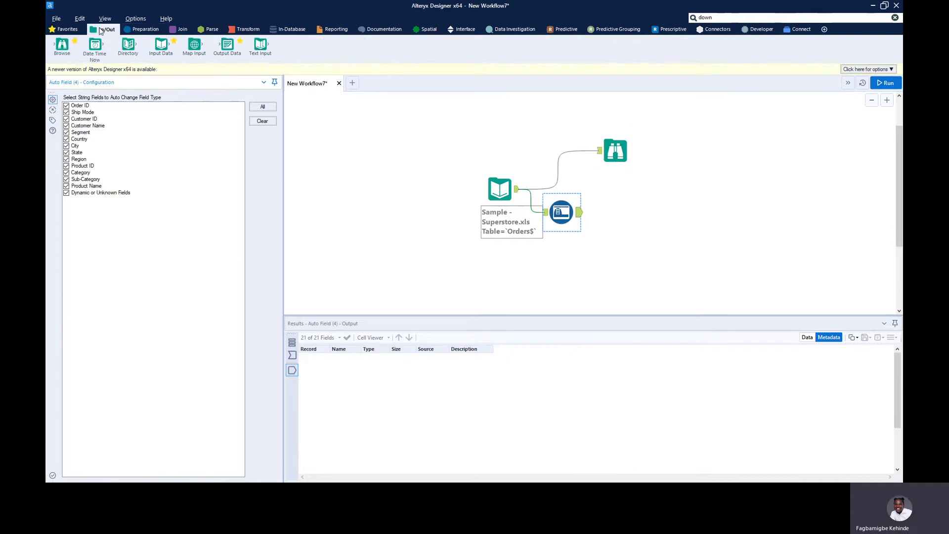
drag(62, 45, 631, 212)
Step: Try out the Auto Field tool's string field selection by toggling Segment, clearing every field and reselecting all of them
click(560, 213)
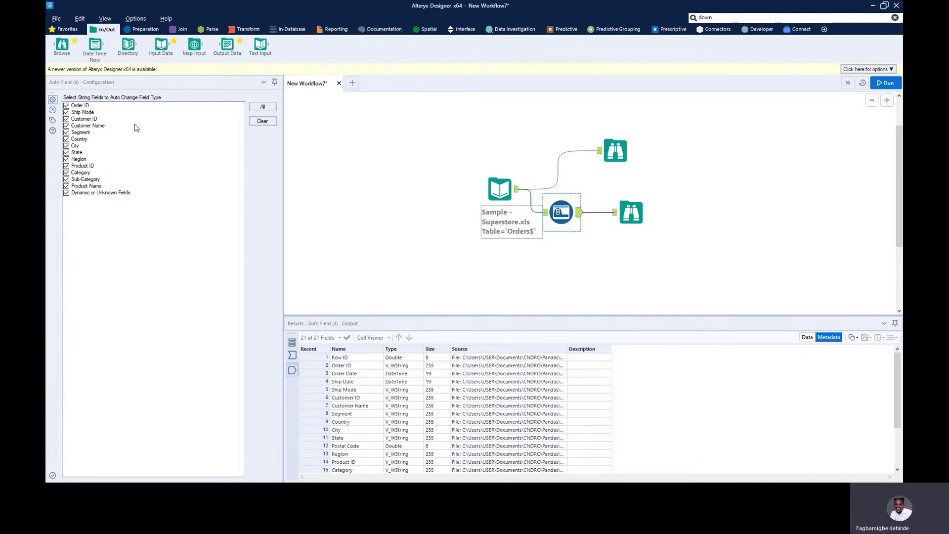
click(320, 382)
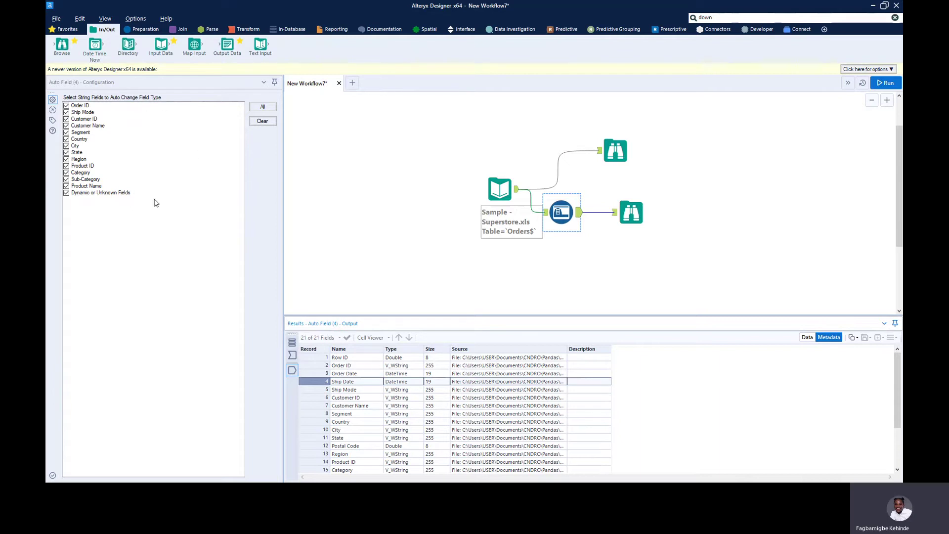
click(66, 132)
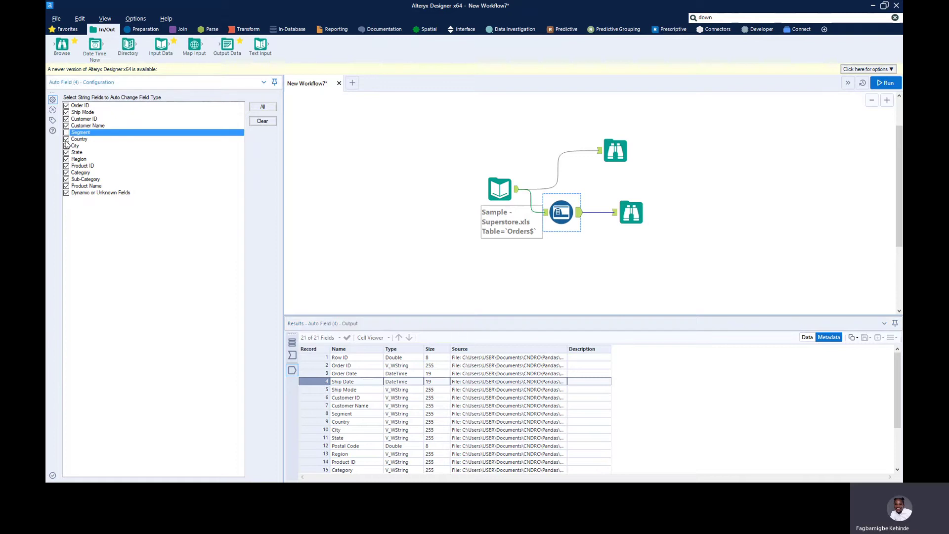
click(66, 140)
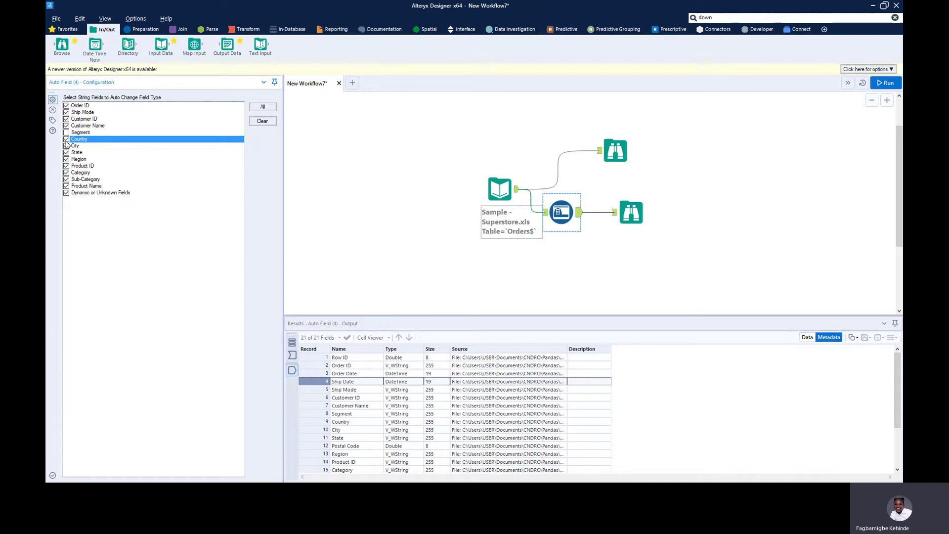
click(66, 133)
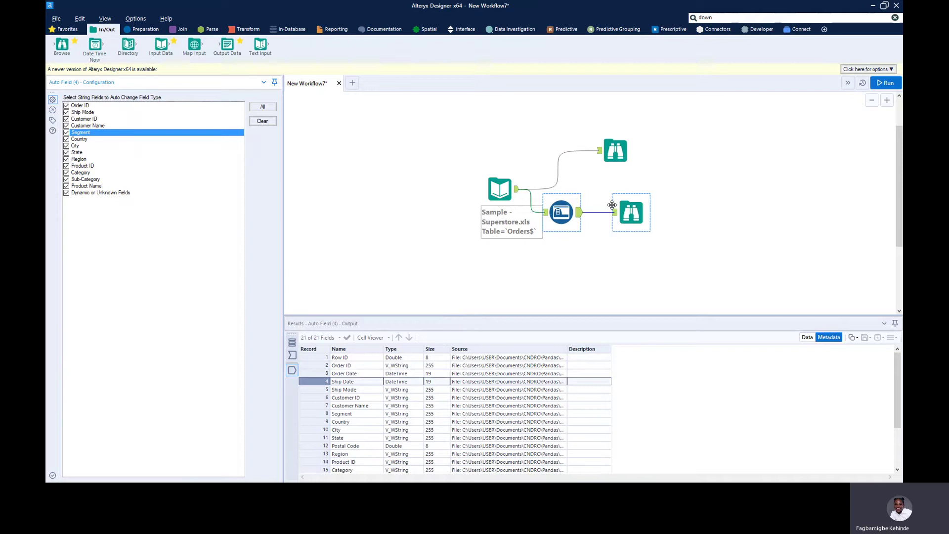
click(251, 123)
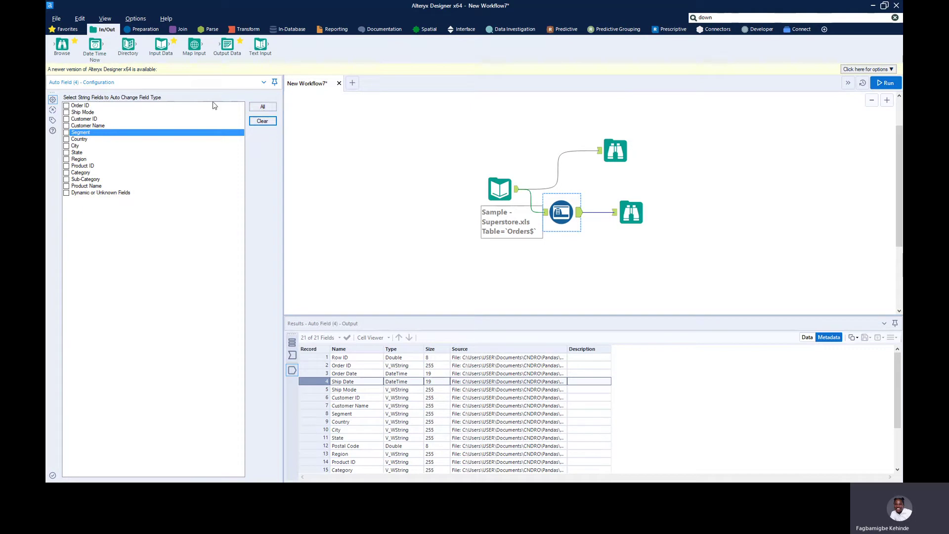
click(262, 109)
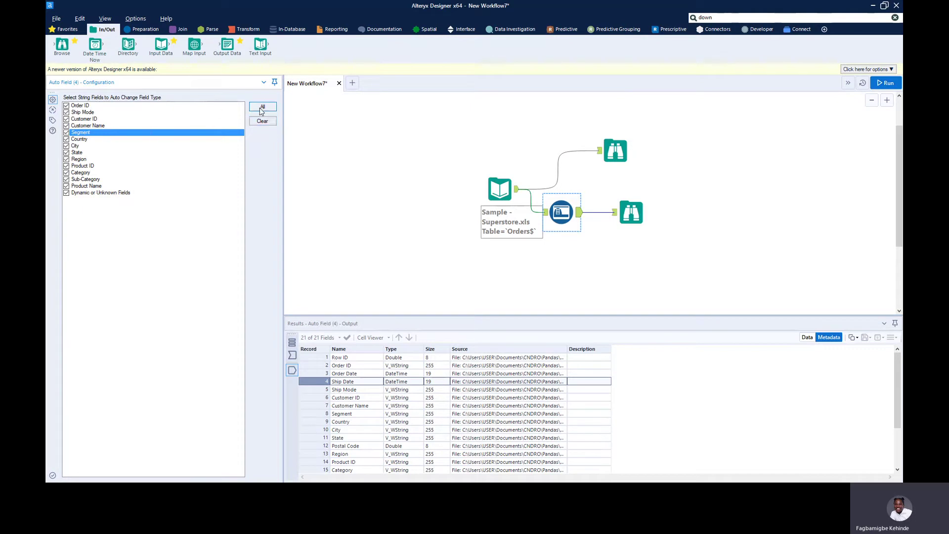
Step: Run the workflow and compare the field types and sizes in the metadata of both Browse tools
click(881, 82)
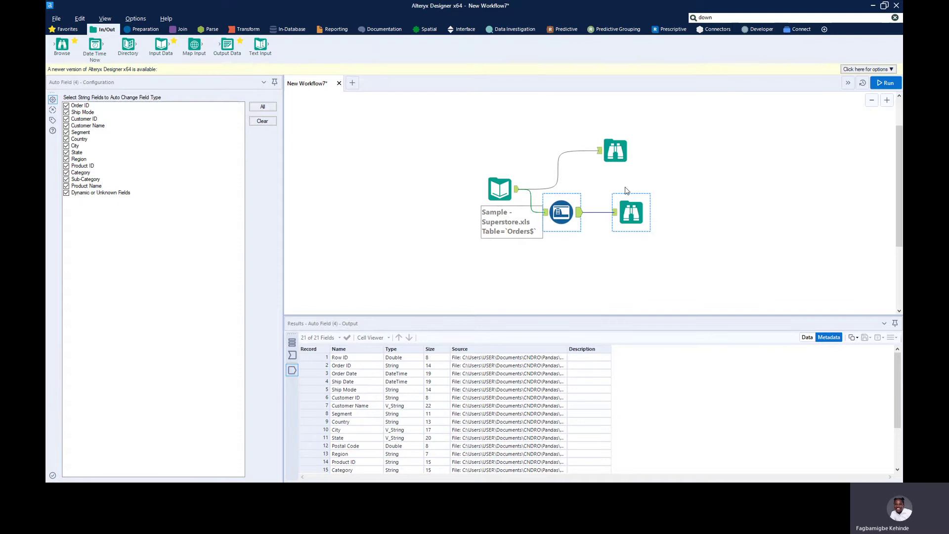
click(612, 154)
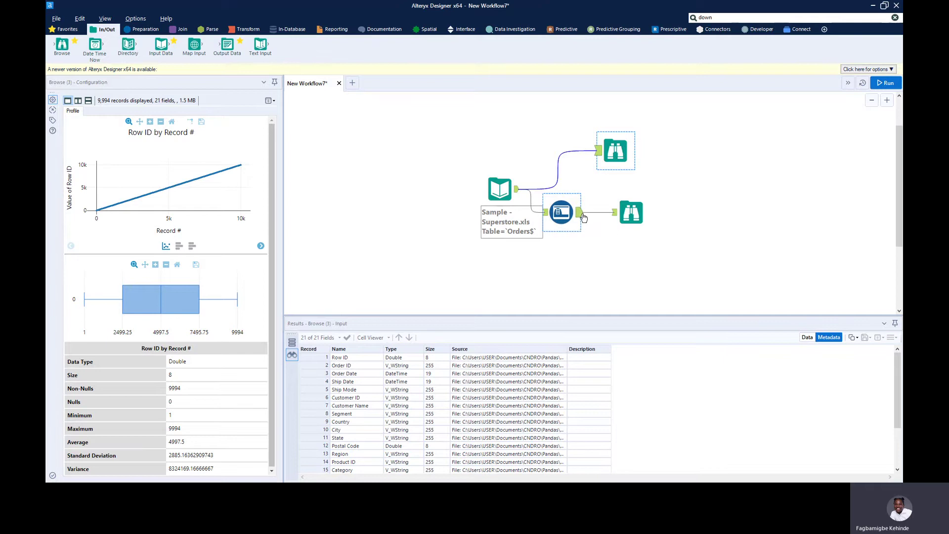
click(632, 212)
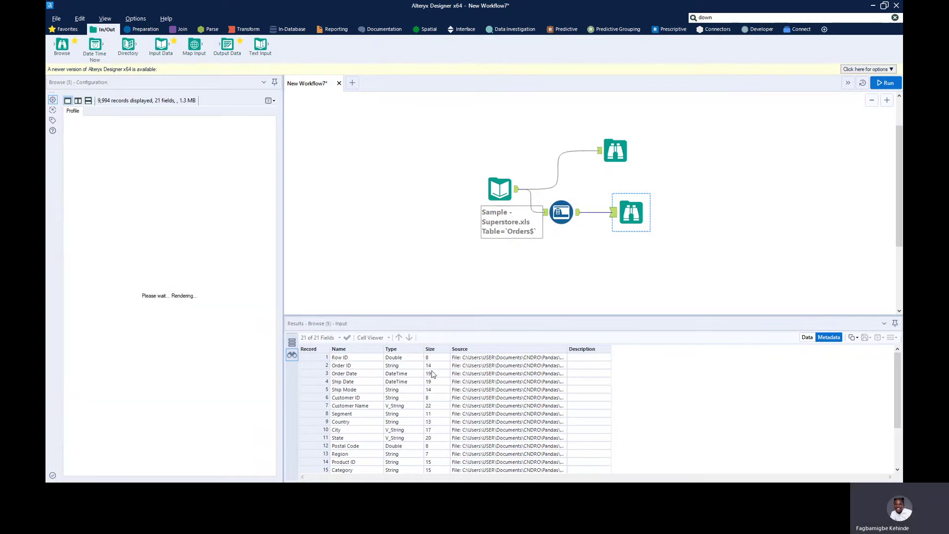
scroll(434, 450, down, 3)
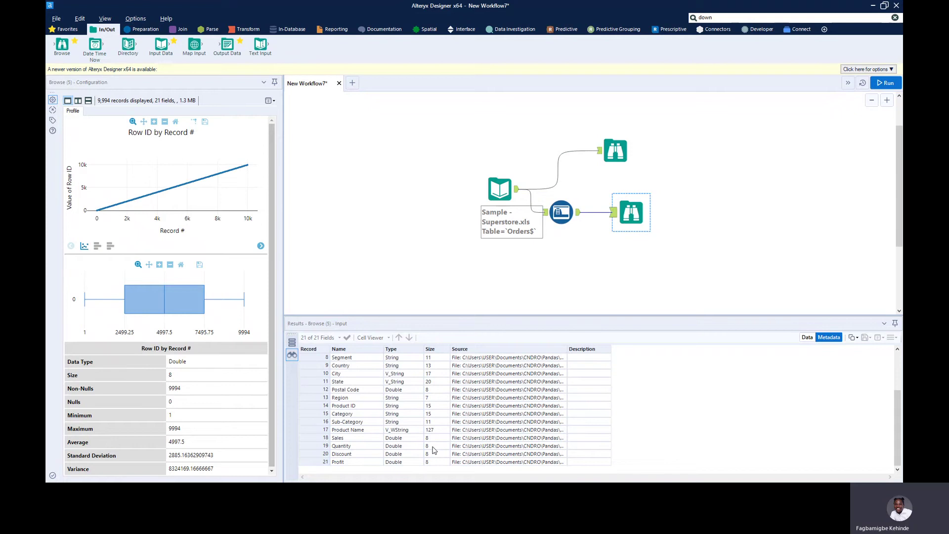
scroll(433, 449, up, 3)
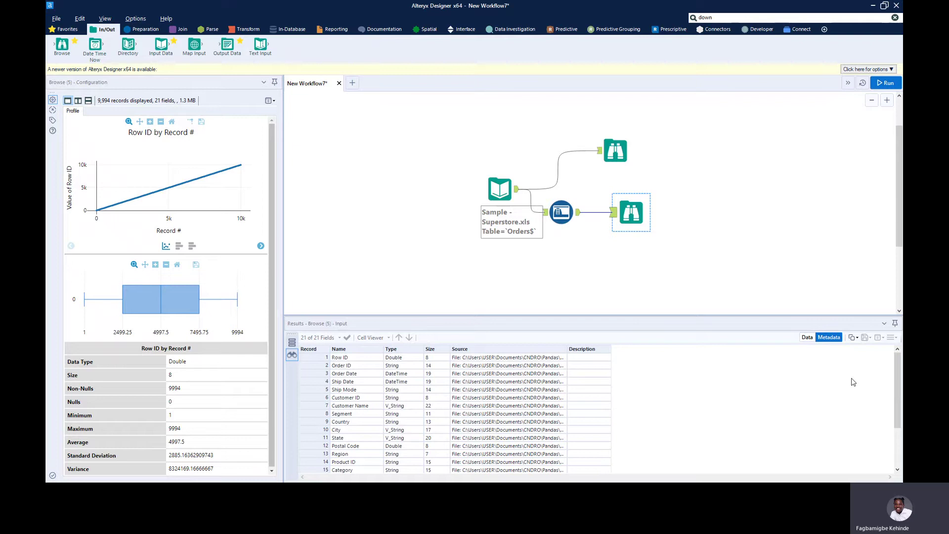
scroll(431, 393, down, 3)
click(430, 390)
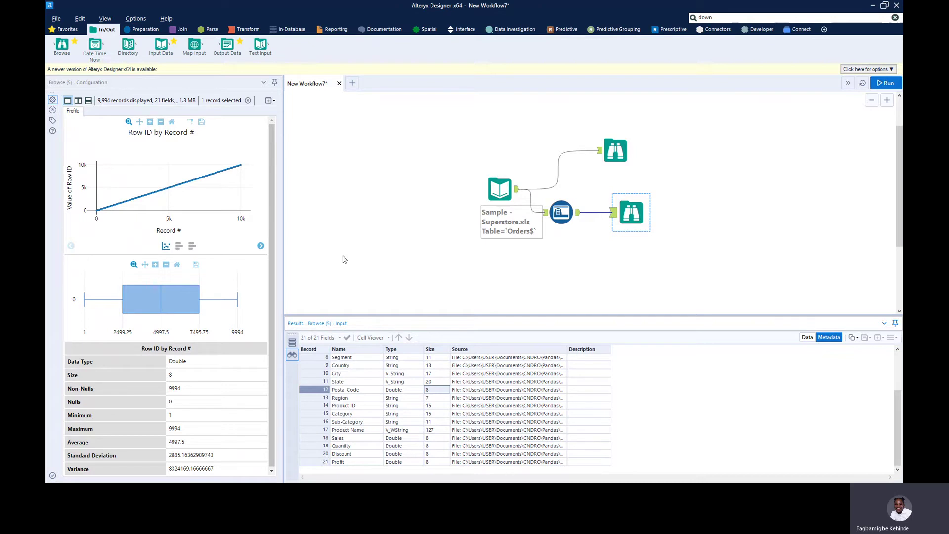
Step: Delete all the tools from the canvas and place a Text Input tool on it
drag(700, 257, 426, 126)
key(Delete)
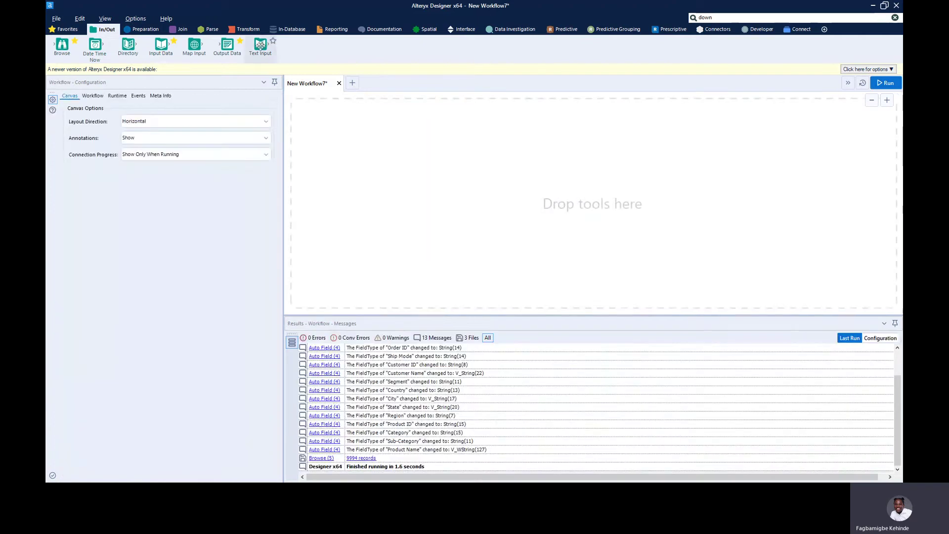
drag(259, 44, 352, 153)
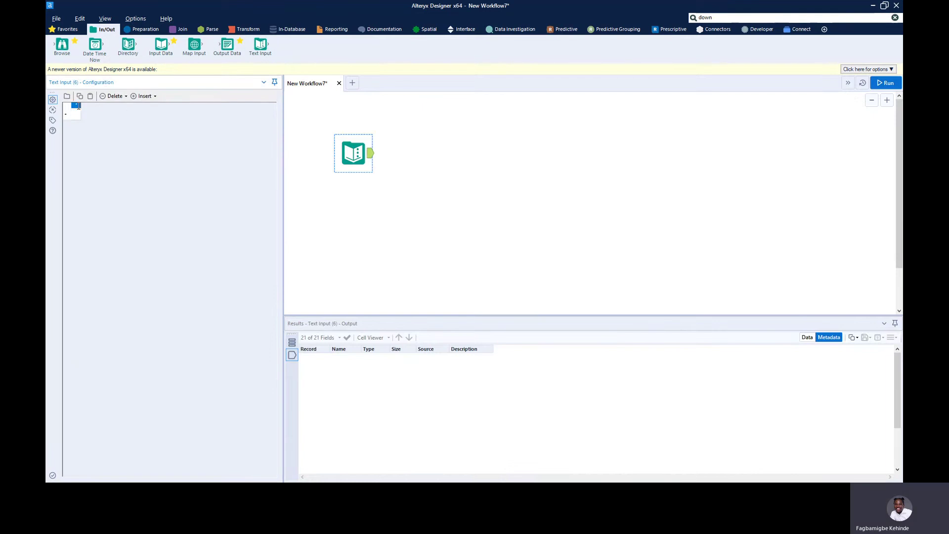
Step: Name the first two columns of the Text Input table Name and Age
text(Name)
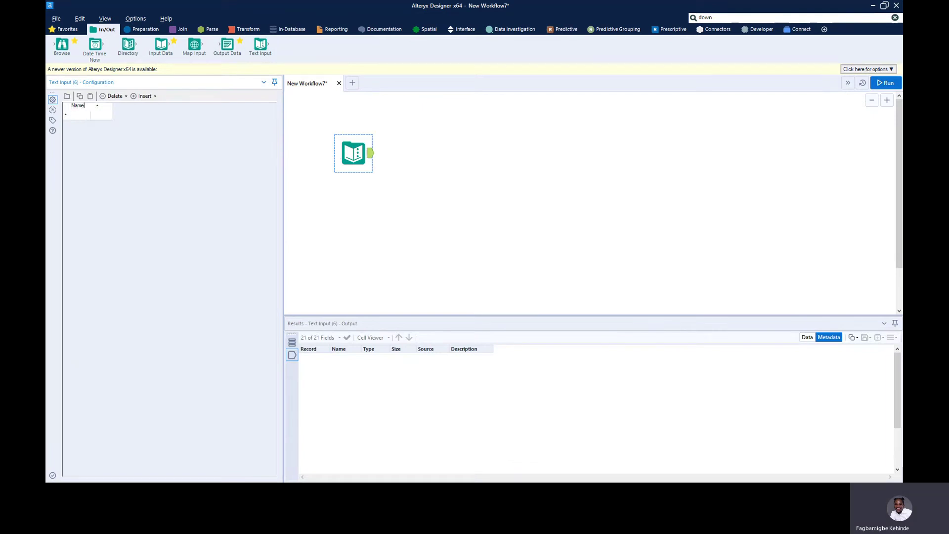
key(Tab)
text(Age)
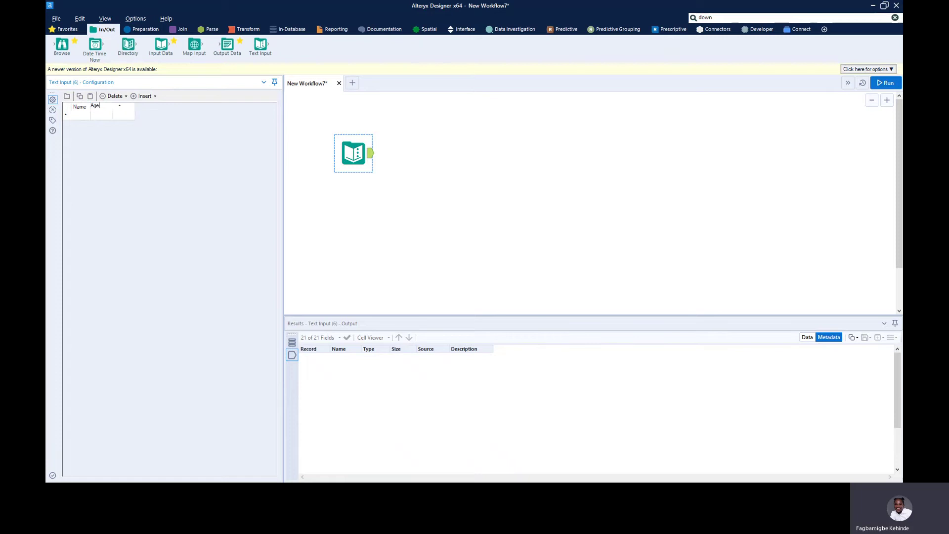
Step: Fill three rows of the Text Input table with people's names and the ages 26, 28 and 11
click(75, 118)
text(Kehinde)
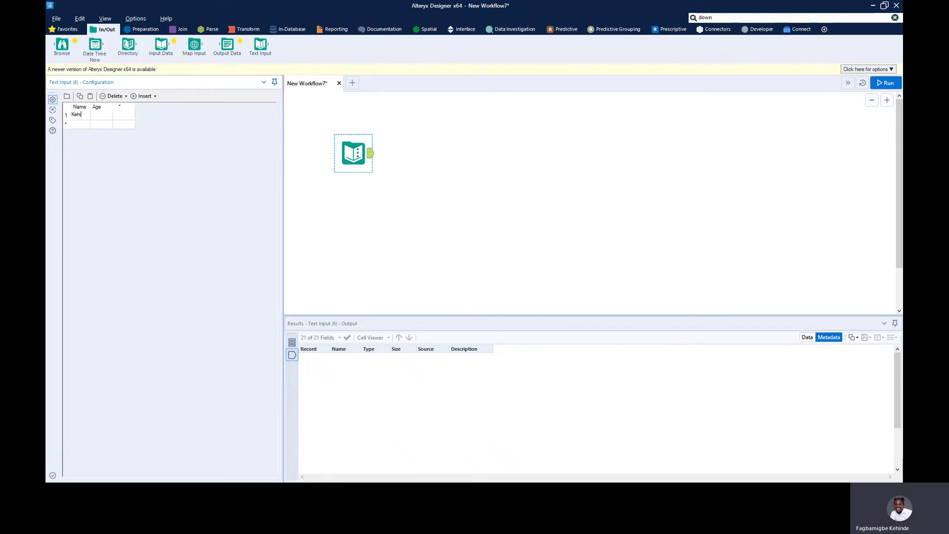
click(104, 116)
text(Ford)
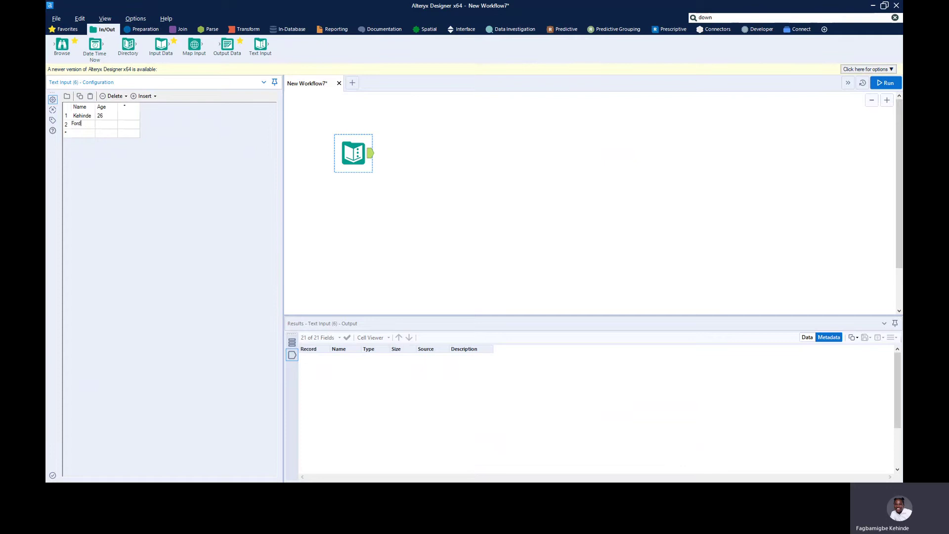
click(110, 127)
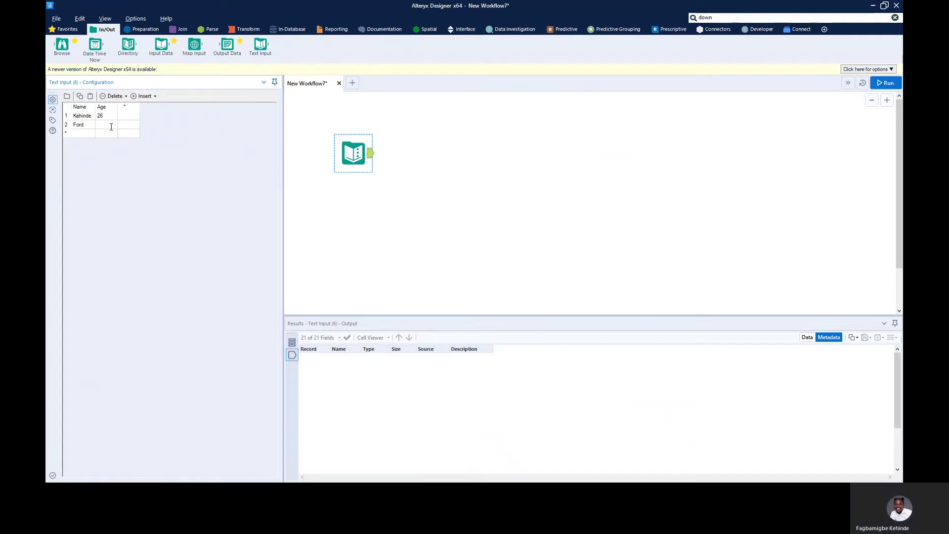
text(28)
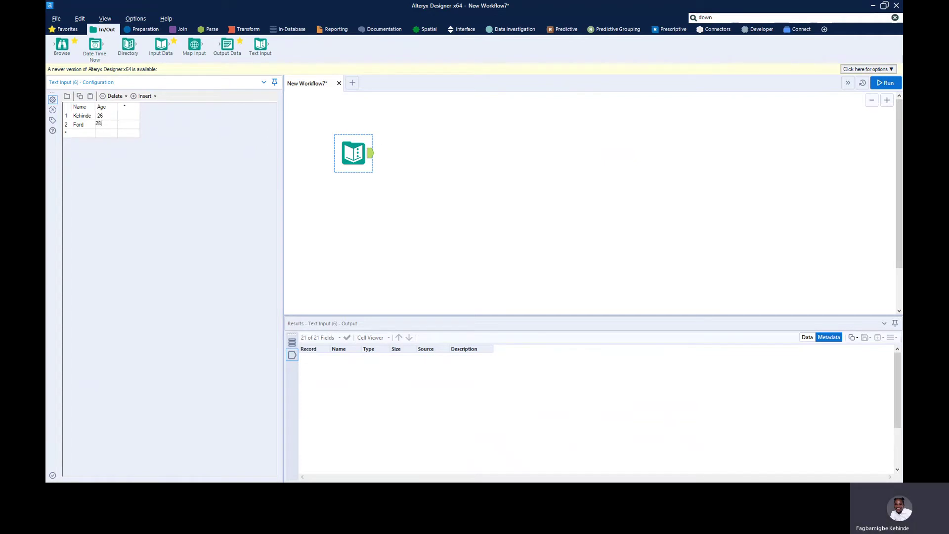
click(81, 133)
text(S)
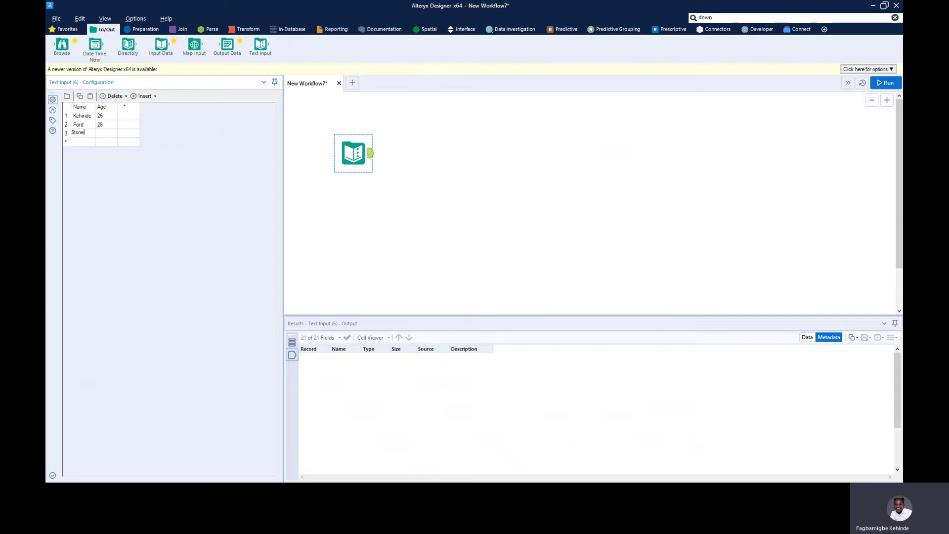
text(tone)
click(100, 133)
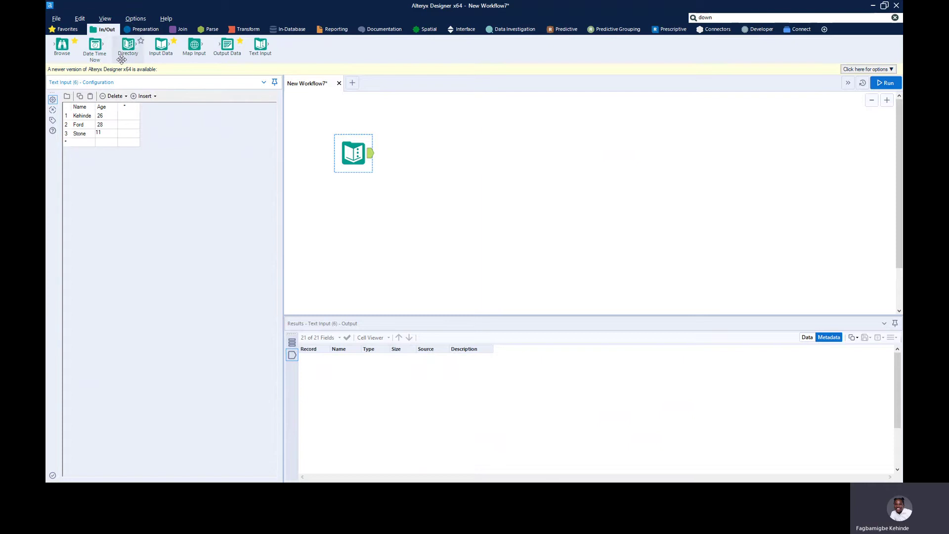
Step: Connect a Browse tool to the Text Input tool and run the workflow
drag(62, 44, 447, 154)
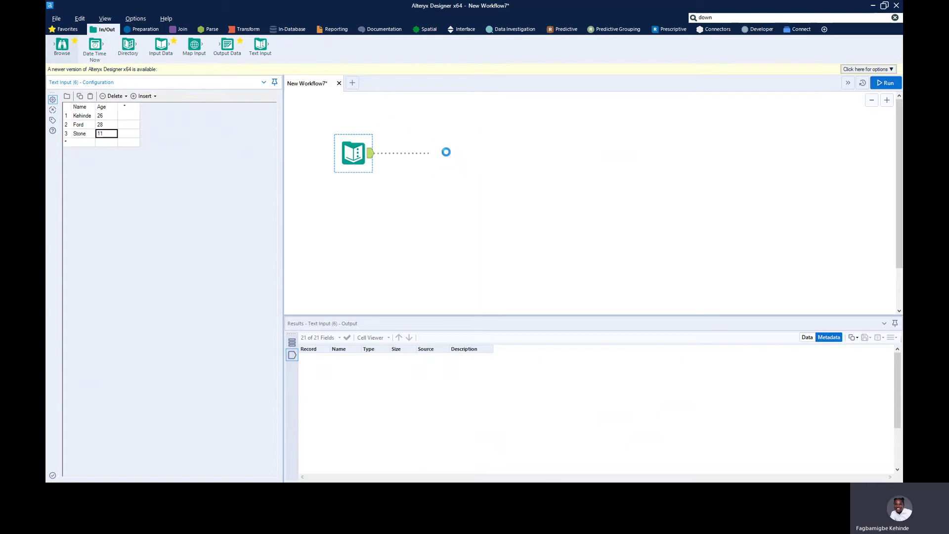
click(880, 83)
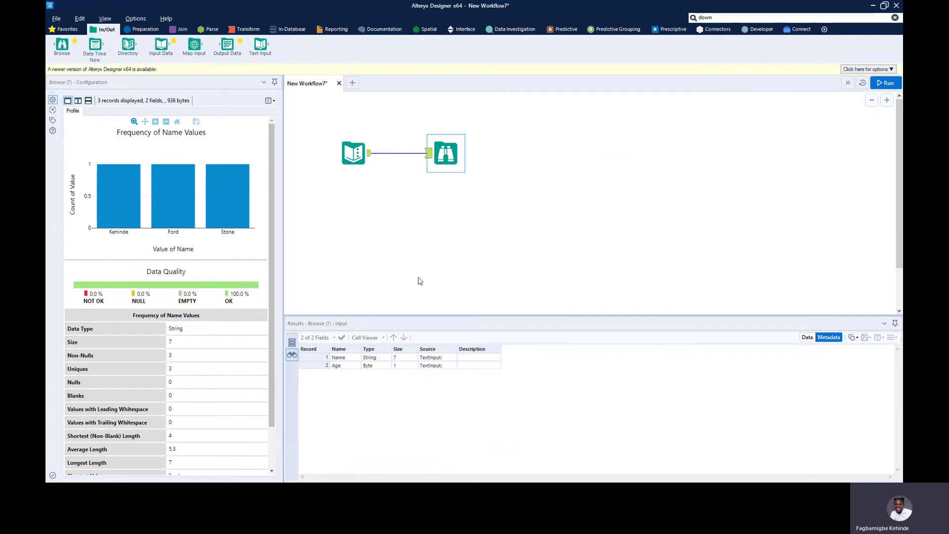
Step: Branch an Auto Field tool with its own Browse tool off the Text Input tool and run the workflow
click(369, 156)
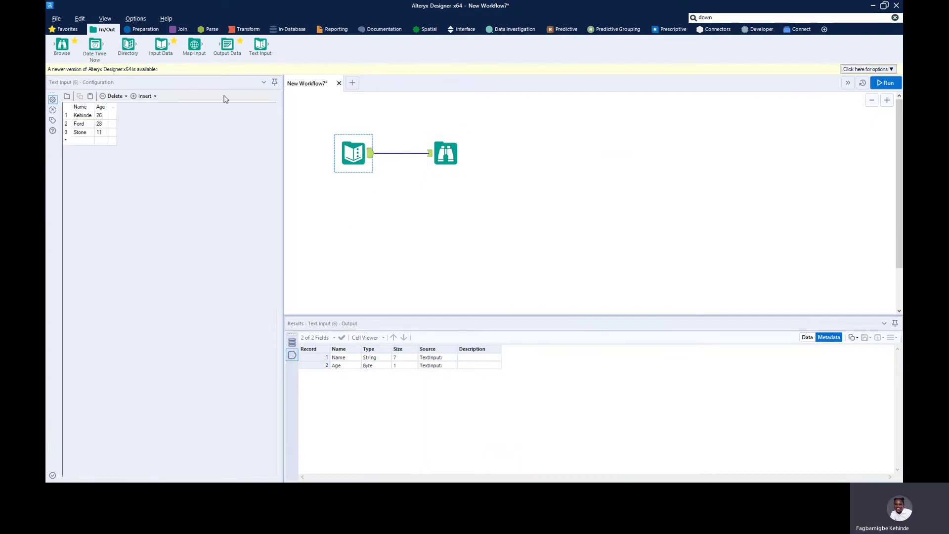
click(143, 29)
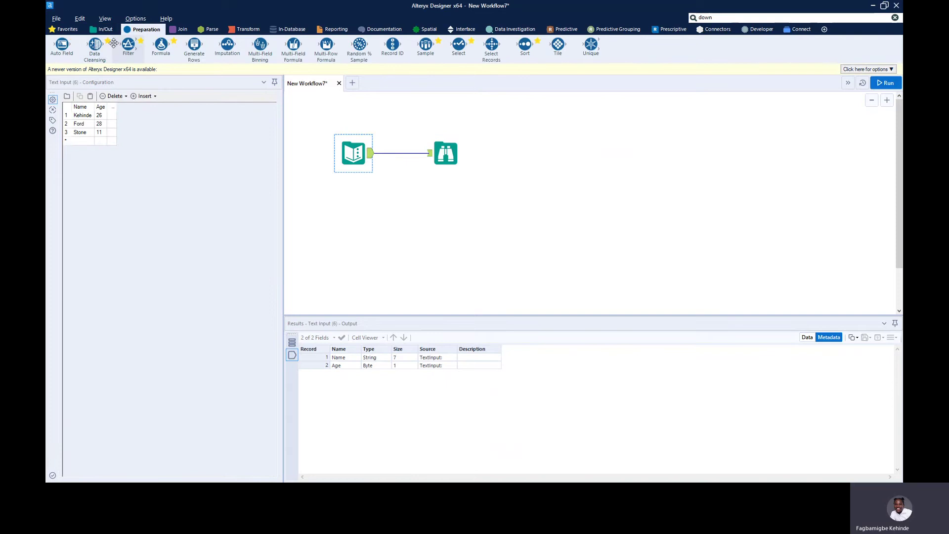
drag(62, 46, 415, 200)
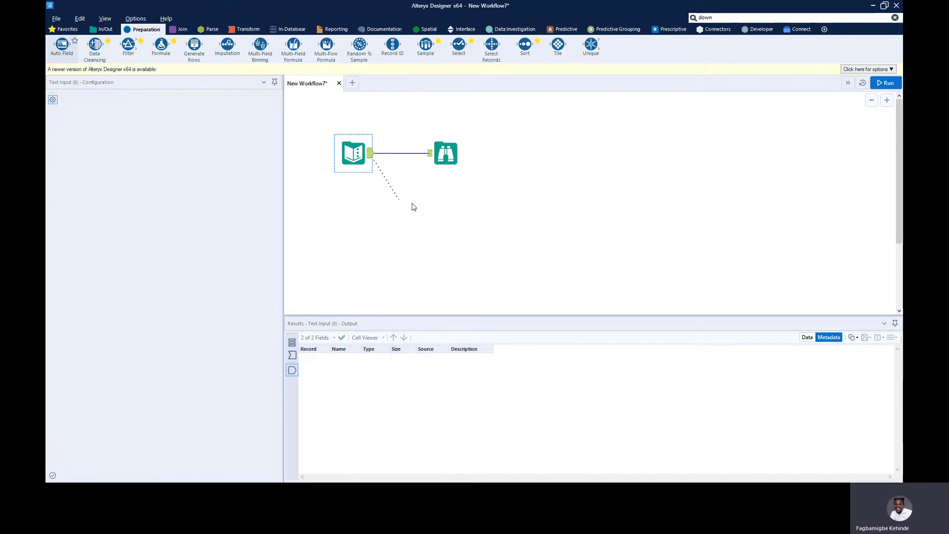
click(102, 30)
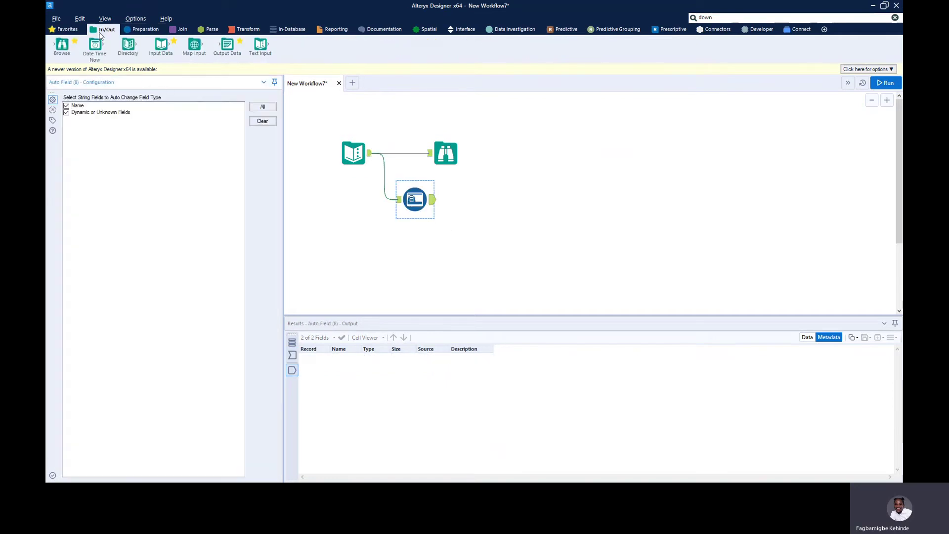
drag(61, 45, 496, 201)
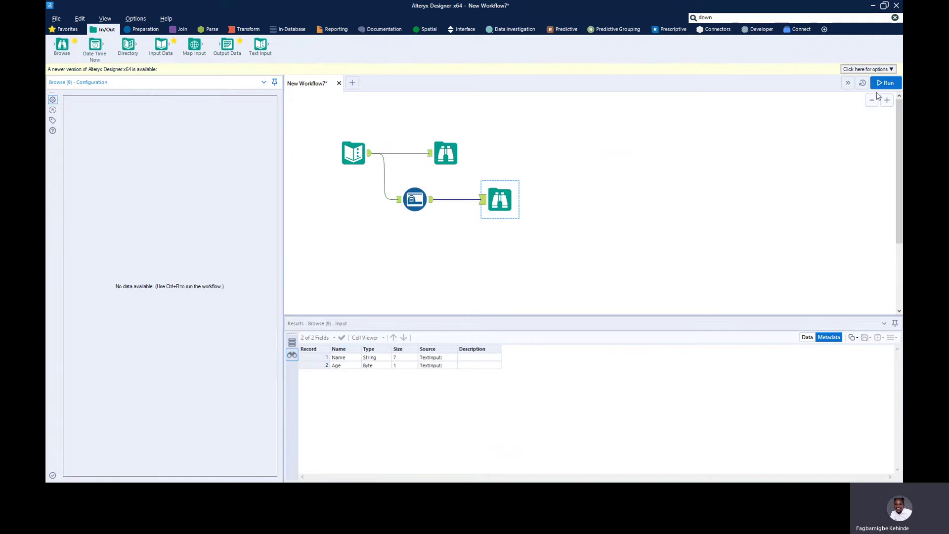
key(ctrl+r)
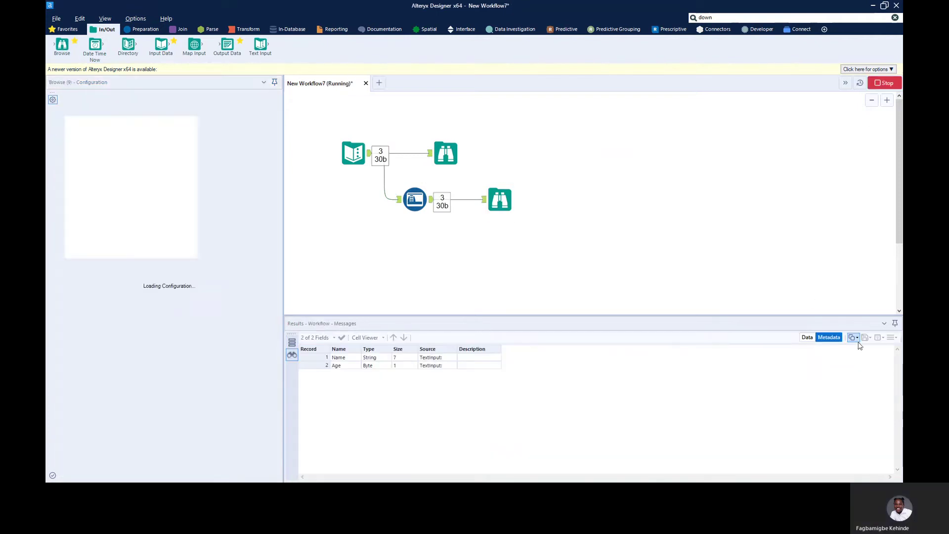
Step: Compare the records and the metadata of the two Browse tools, checking the type of the Age field
click(808, 338)
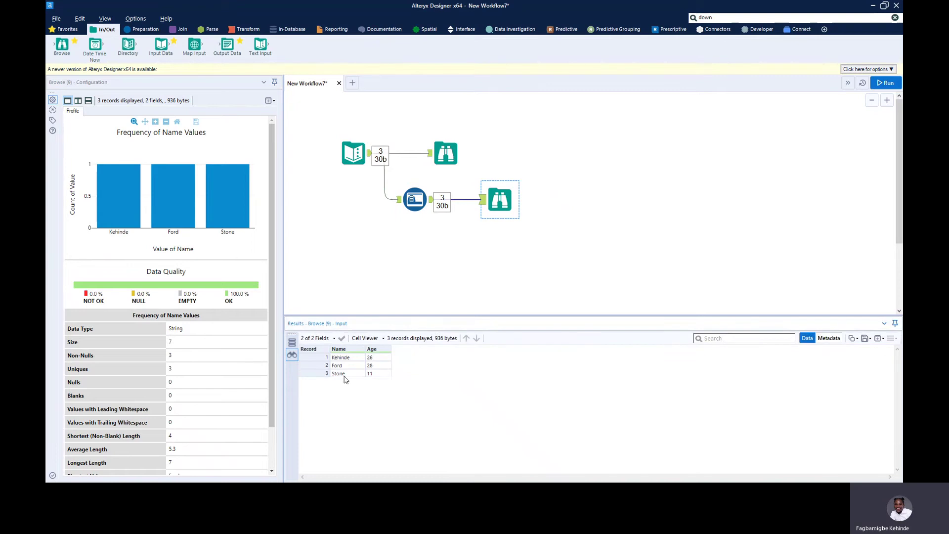
ctrl+click(403, 184)
ctrl+click(403, 184)
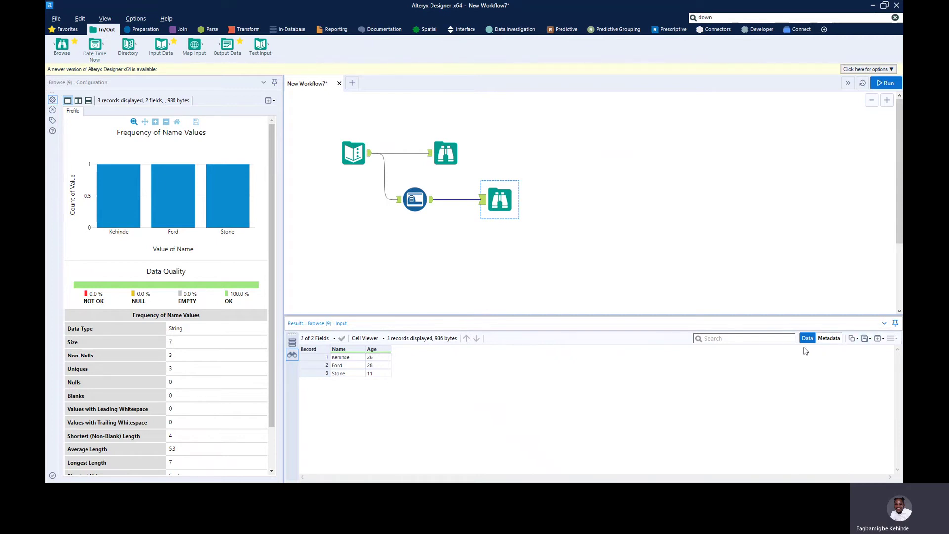
click(829, 338)
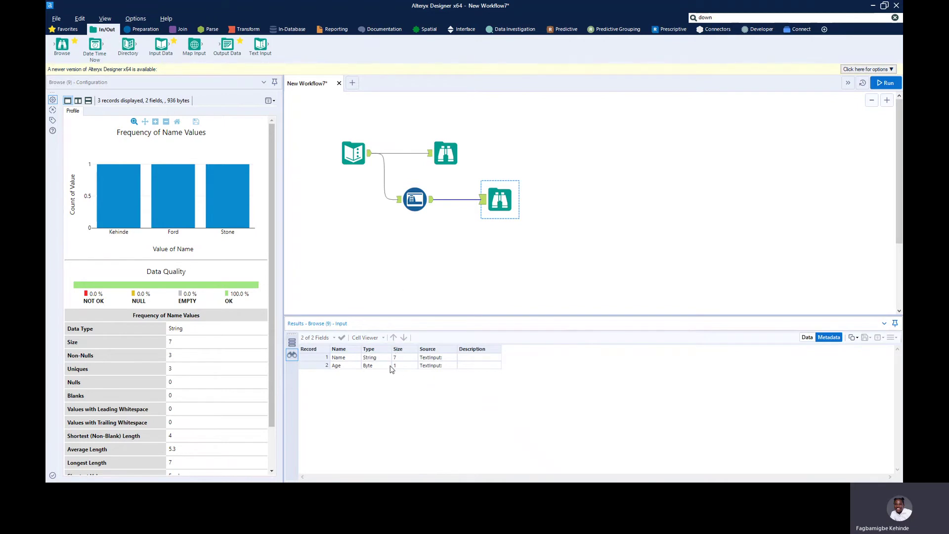
click(807, 338)
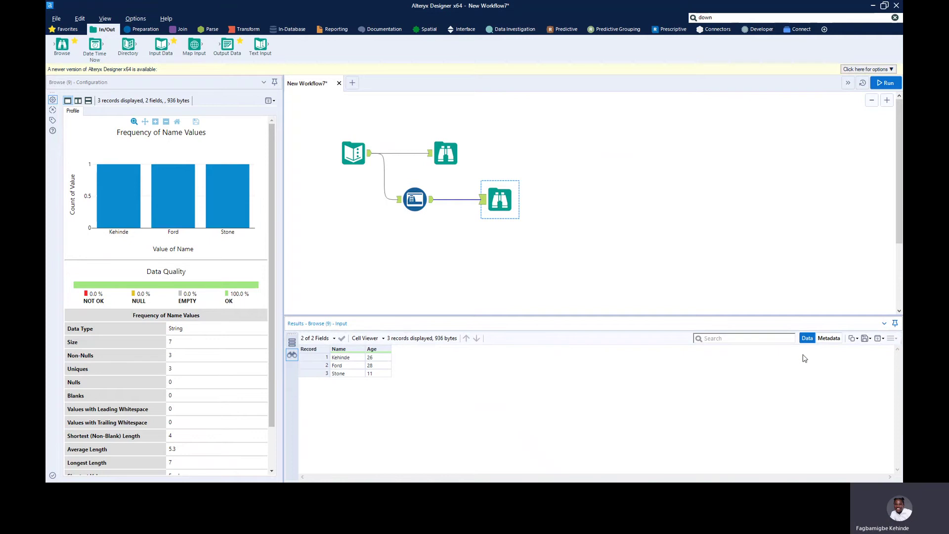
click(445, 154)
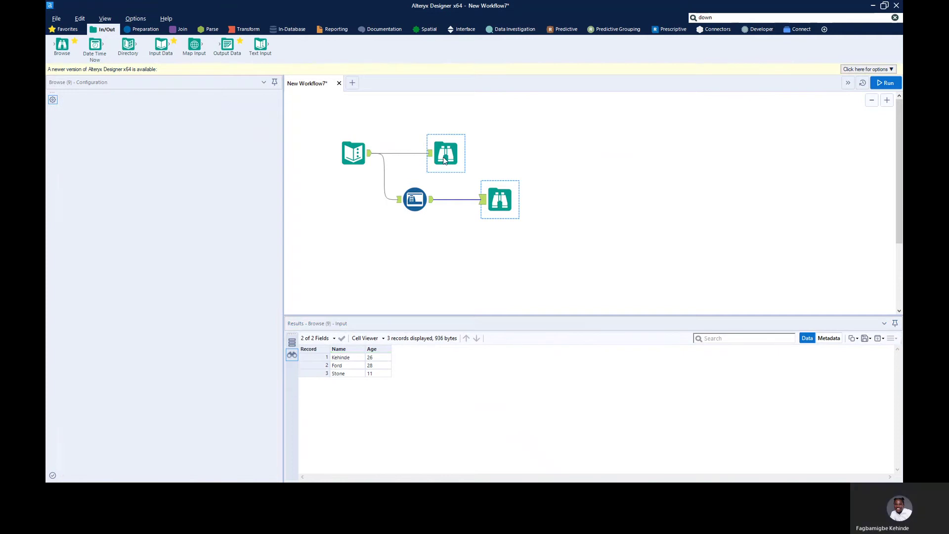
click(828, 338)
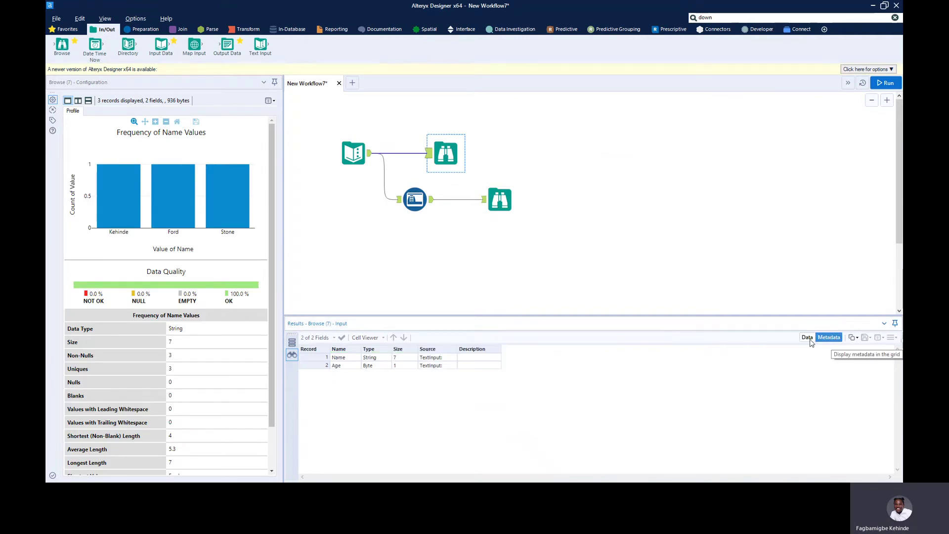
click(498, 198)
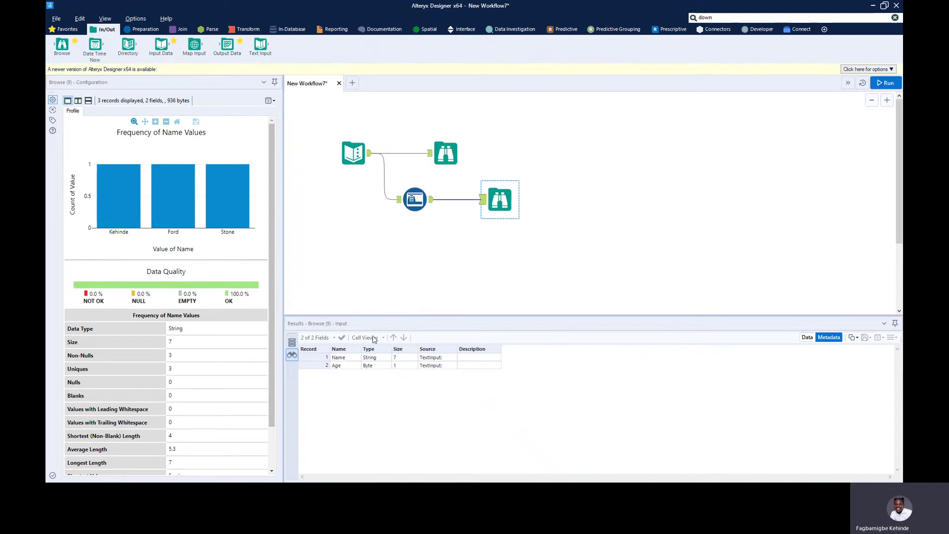
click(373, 366)
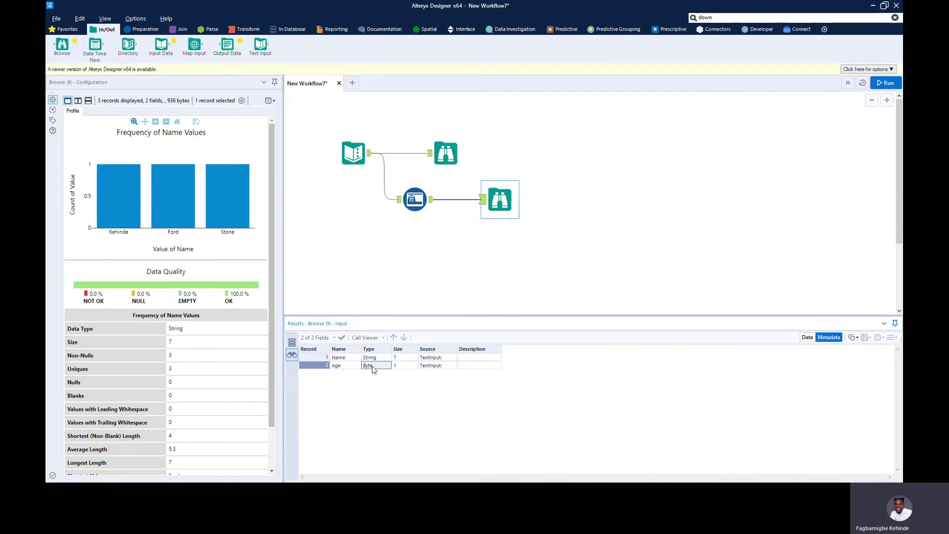
click(447, 152)
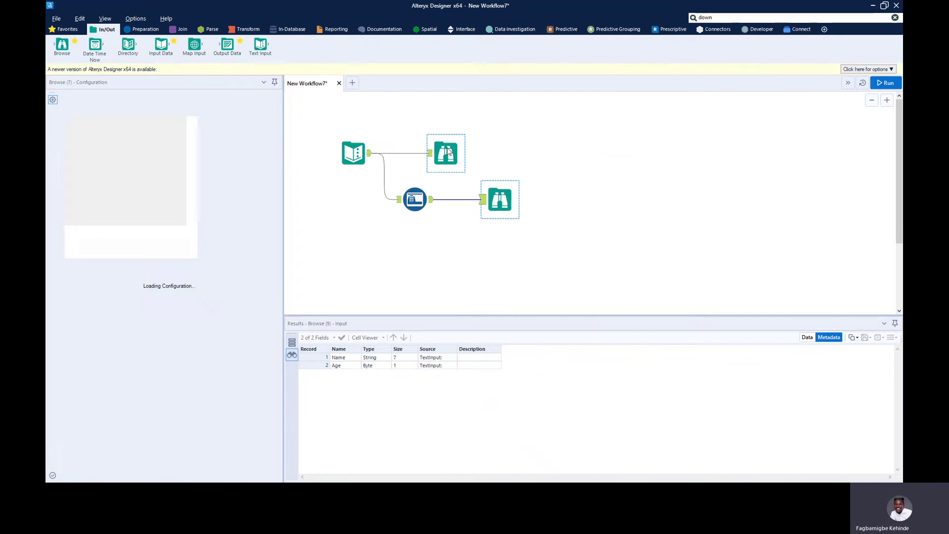
Step: Add a fourth row with a person's name and the age 05 to the Text Input table, rerun the workflow and check the Age field's type
click(347, 156)
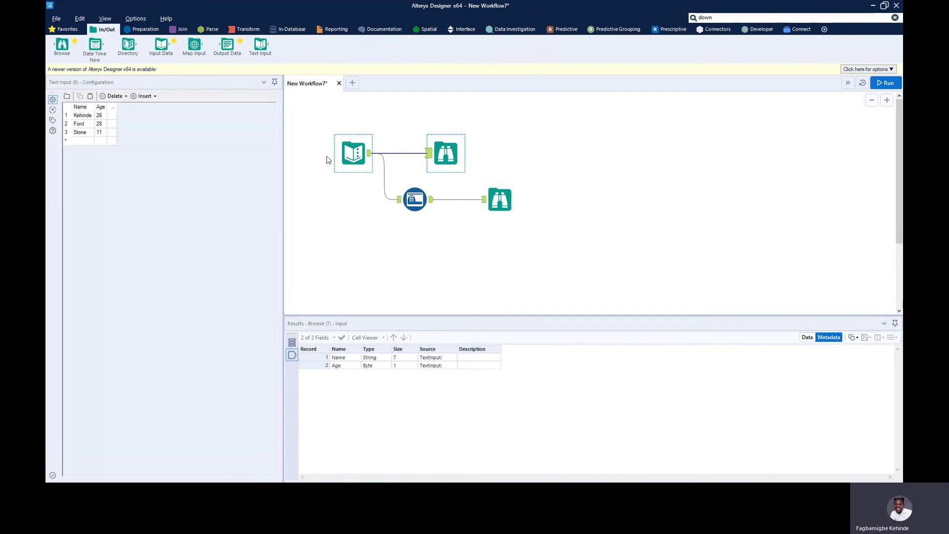
click(87, 141)
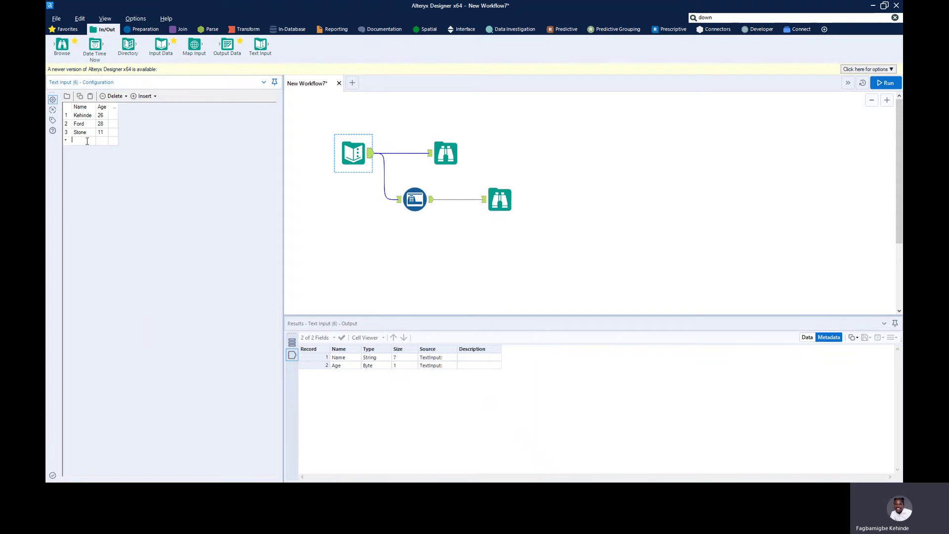
text(Jen)
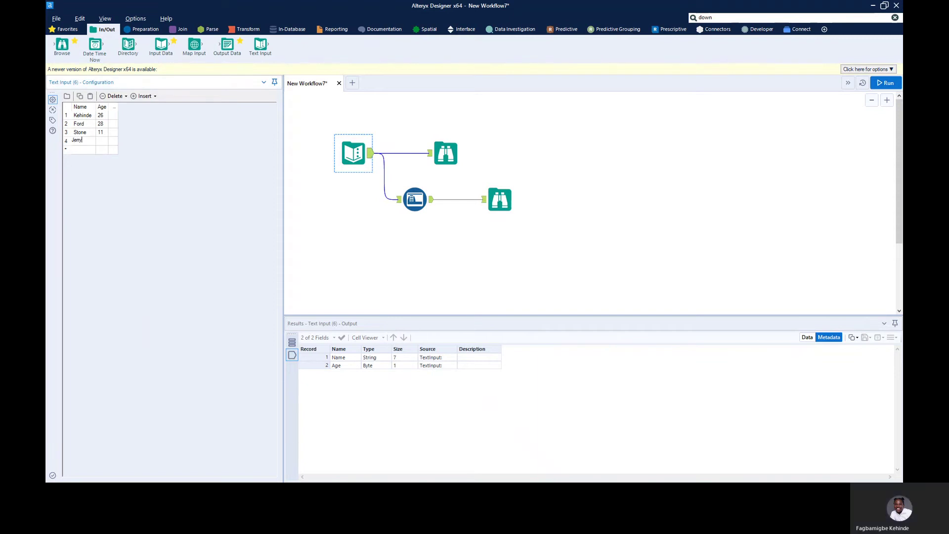
key(Tab)
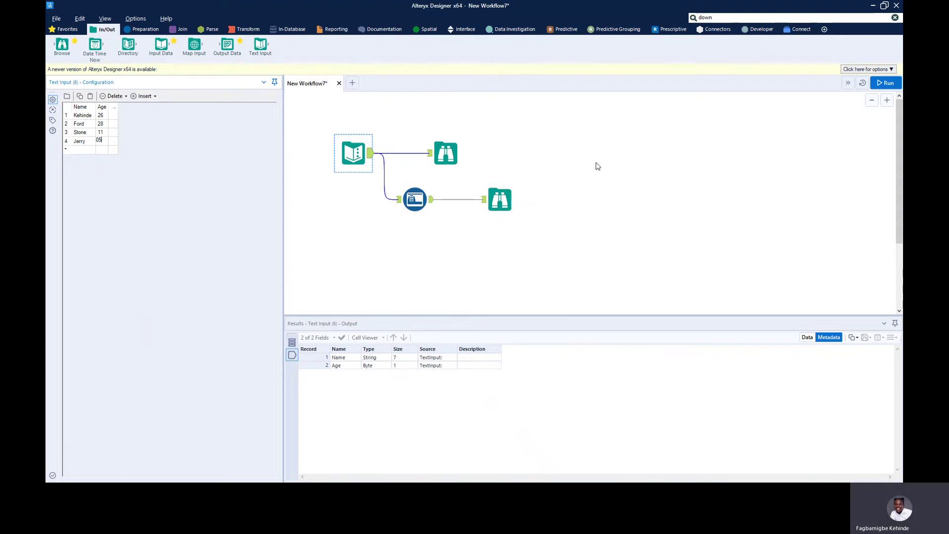
click(885, 83)
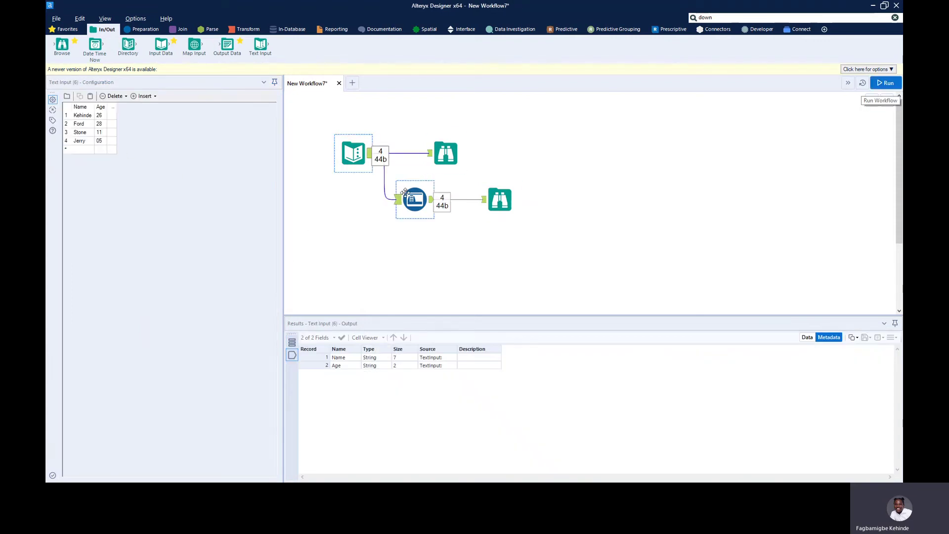
click(445, 155)
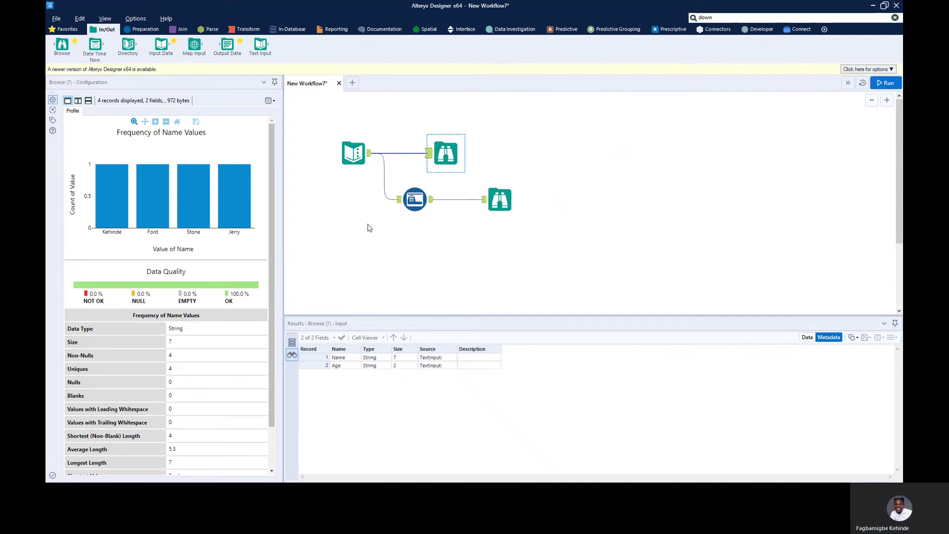
click(369, 156)
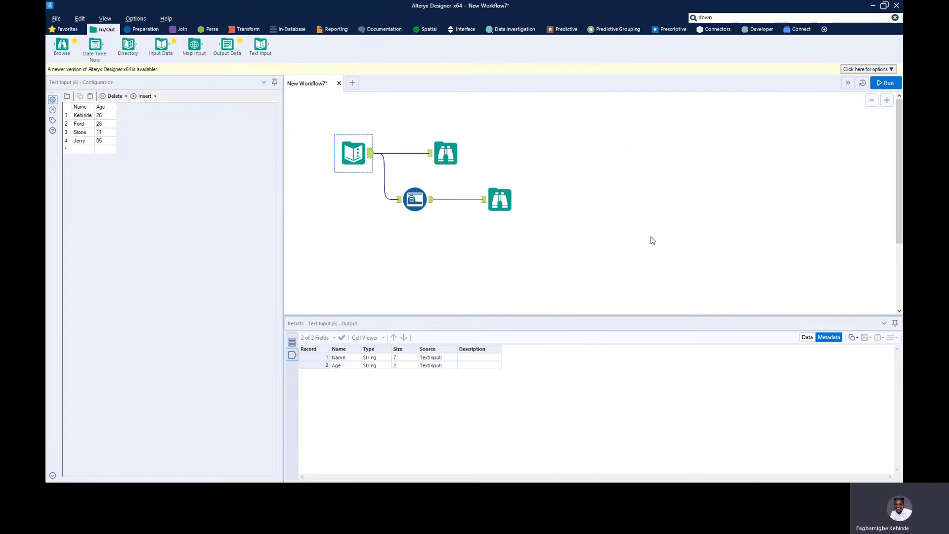
Step: Delete all the tools of the Text Input example from the canvas
drag(615, 253, 303, 105)
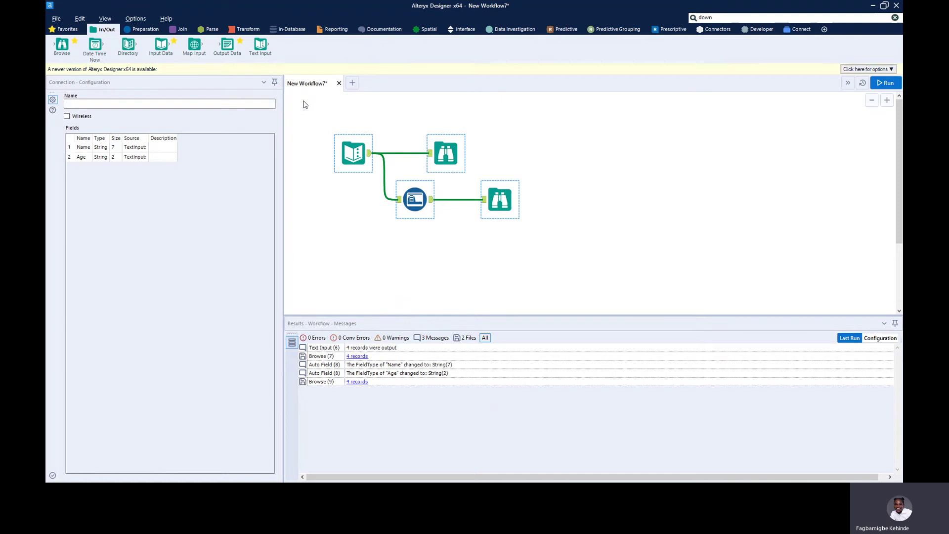
key(ctrl+r)
key(Delete)
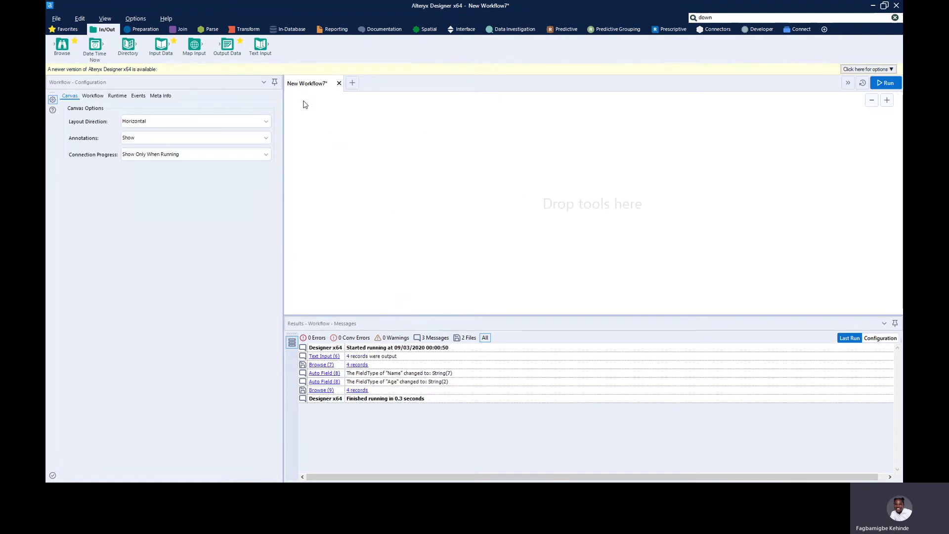
Step: Add an Input Data tool that reads the recent file train titanic.csv and connect a Browse tool to it
drag(161, 44, 340, 165)
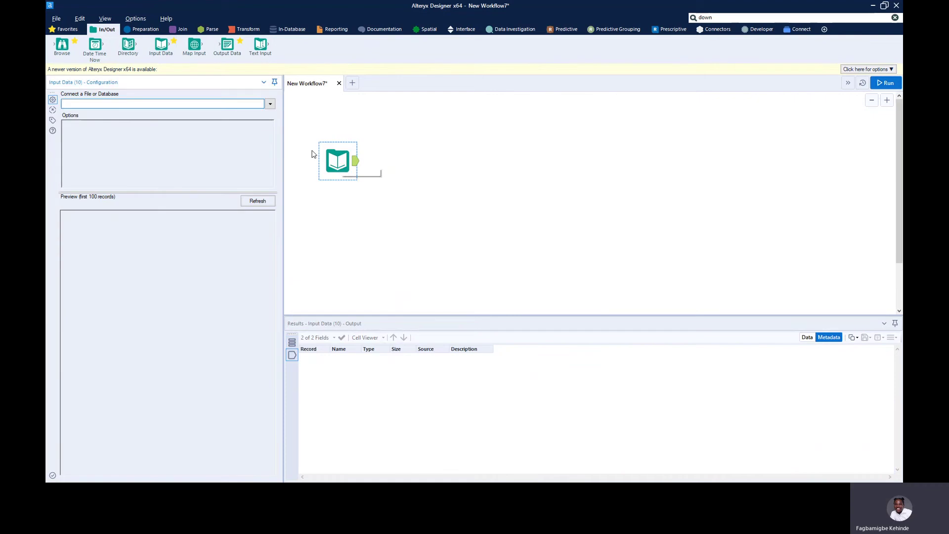
click(270, 103)
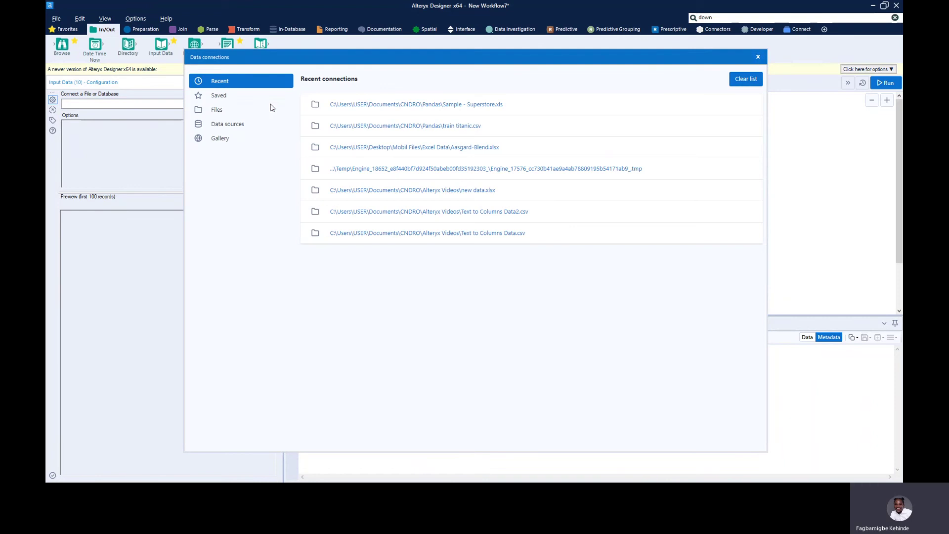
click(403, 126)
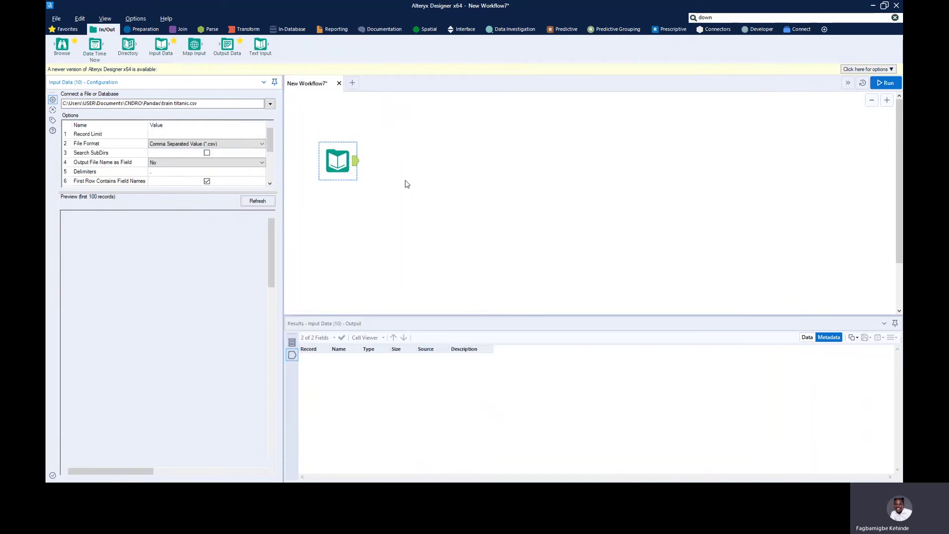
drag(62, 45, 429, 161)
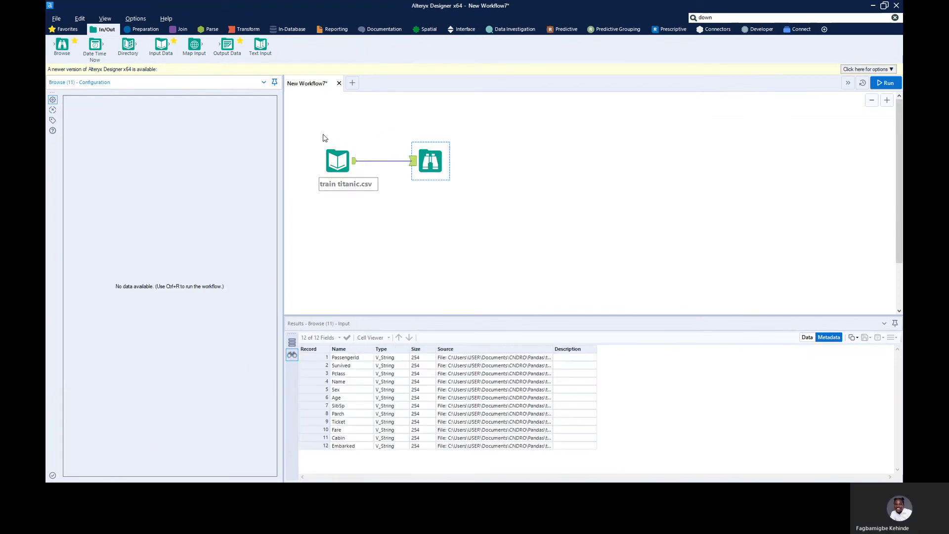
Step: Move the Input Data and Browse tools together to the middle of the canvas and run the workflow
drag(401, 196, 490, 225)
drag(427, 166, 659, 181)
click(709, 211)
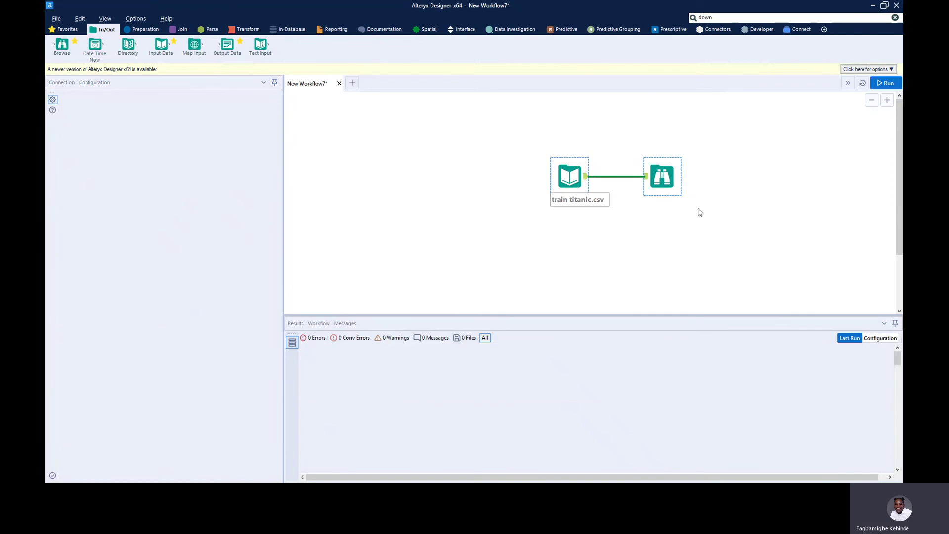
click(659, 178)
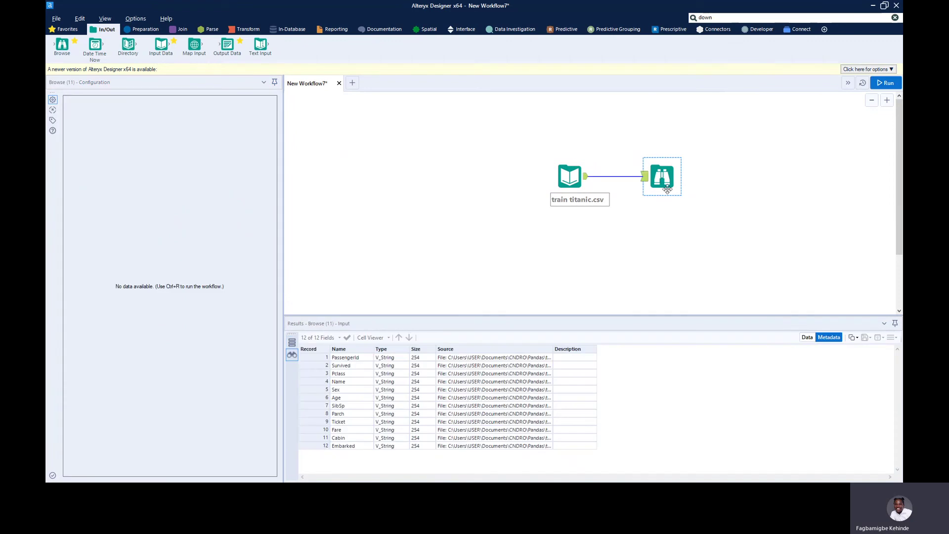
click(807, 339)
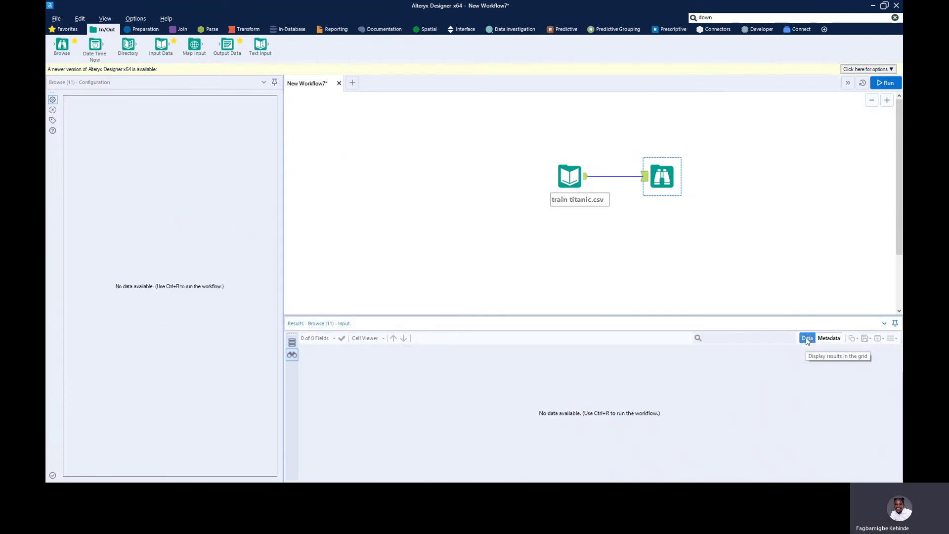
click(884, 83)
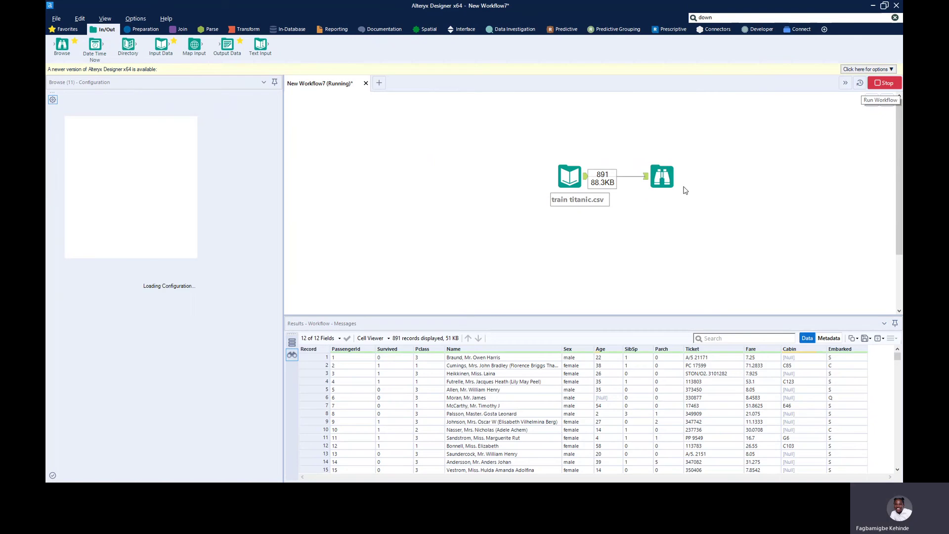
Step: Examine the Titanic records in the Browse tool and the type and size of each field in its metadata
drag(507, 149, 772, 222)
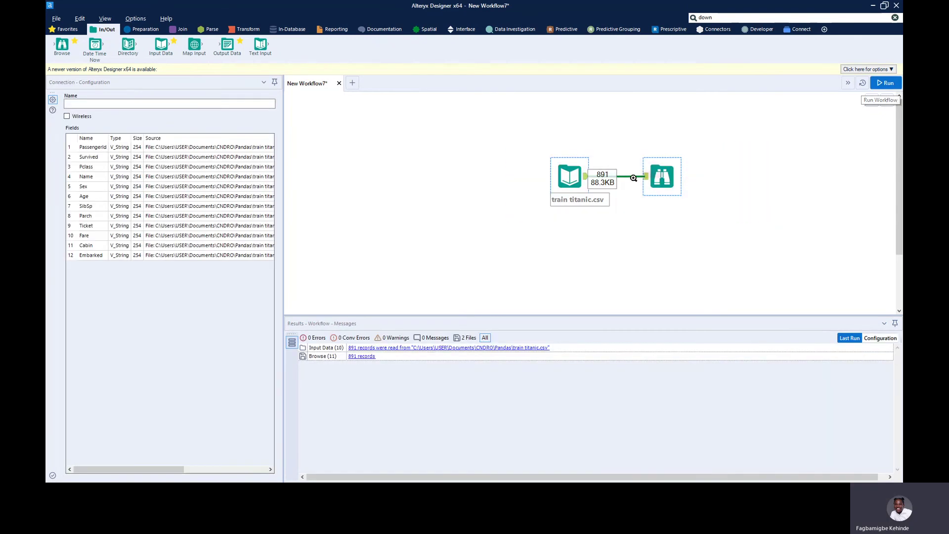
scroll(668, 186, up, 2)
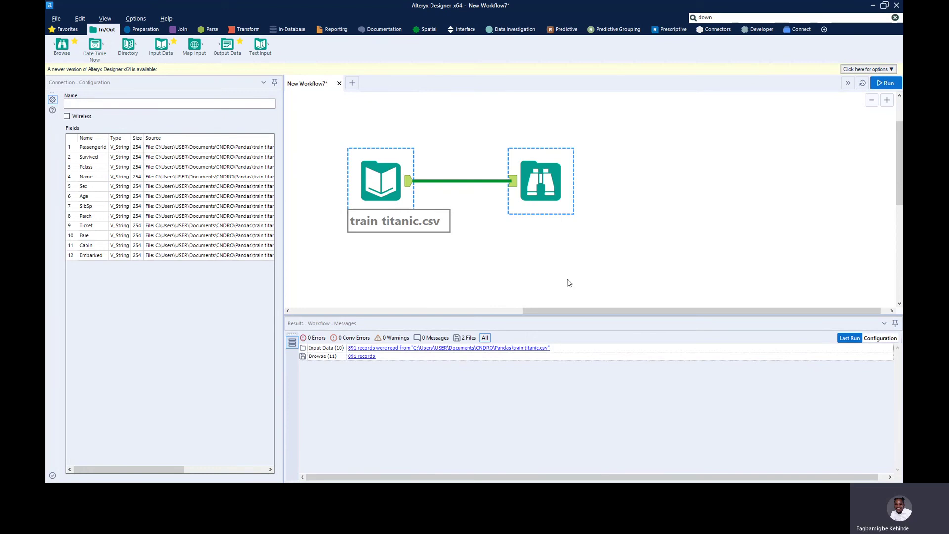
drag(568, 312, 489, 315)
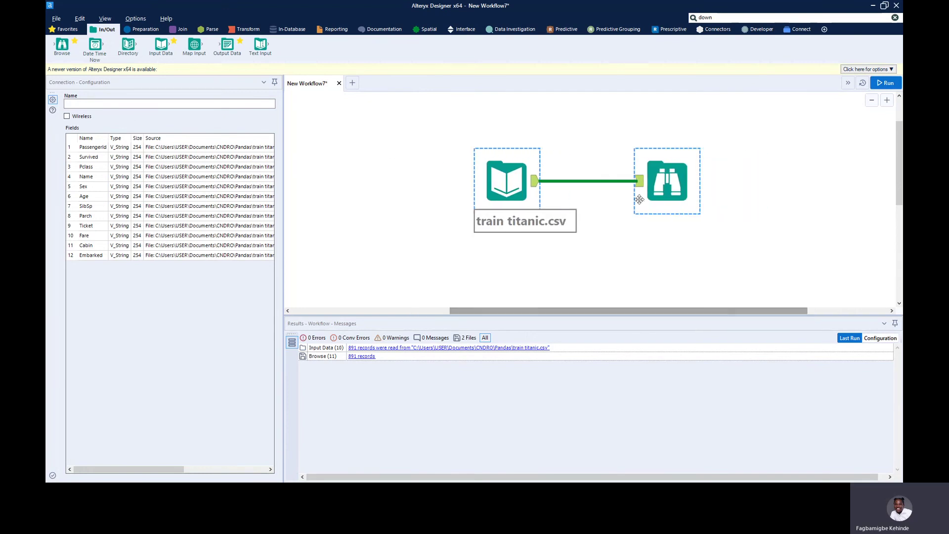
click(661, 179)
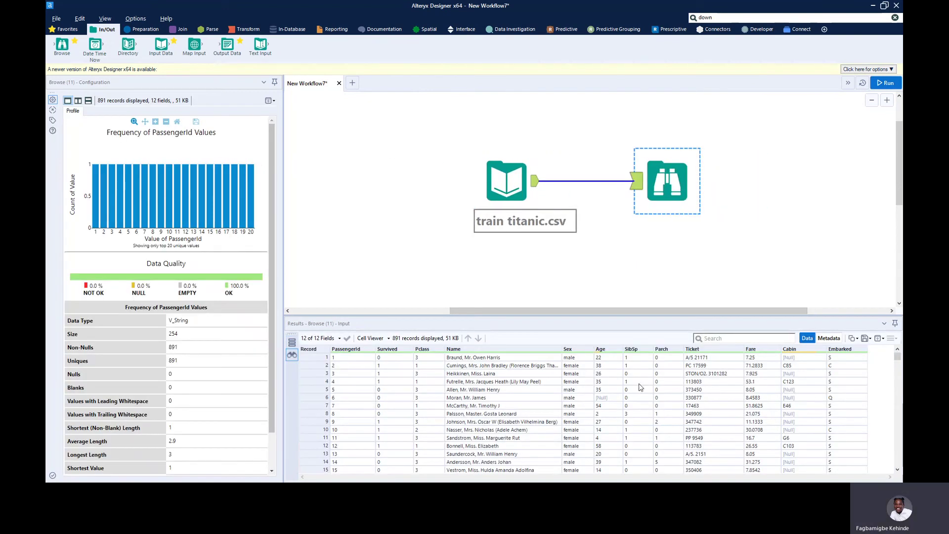
click(829, 340)
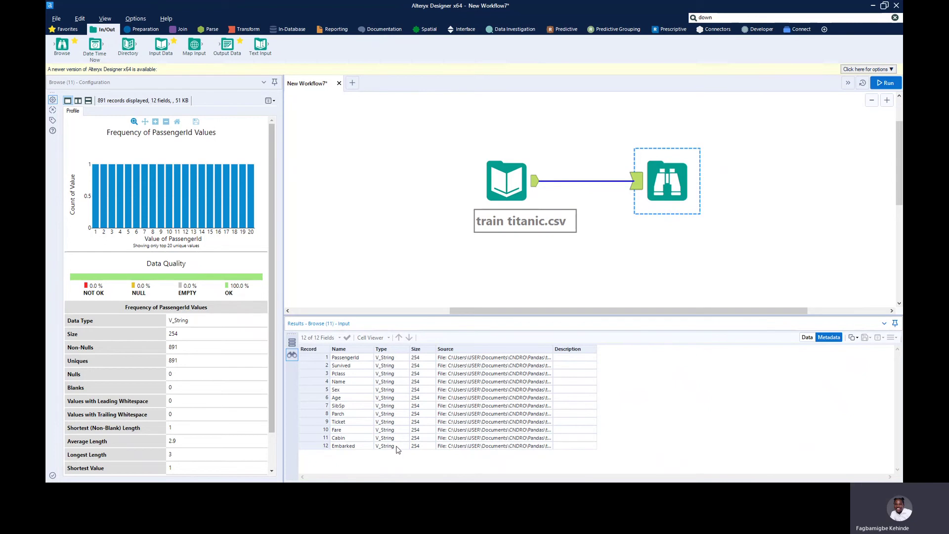
Step: Branch an Auto Field tool with its own Browse tool off the train titanic.csv input and run the workflow
click(143, 29)
drag(94, 46, 591, 240)
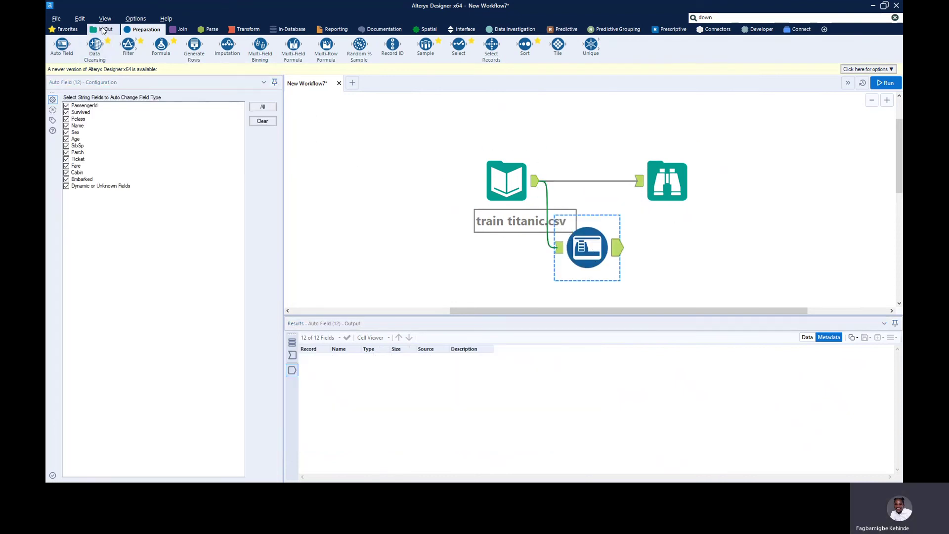
click(103, 29)
drag(55, 49, 692, 250)
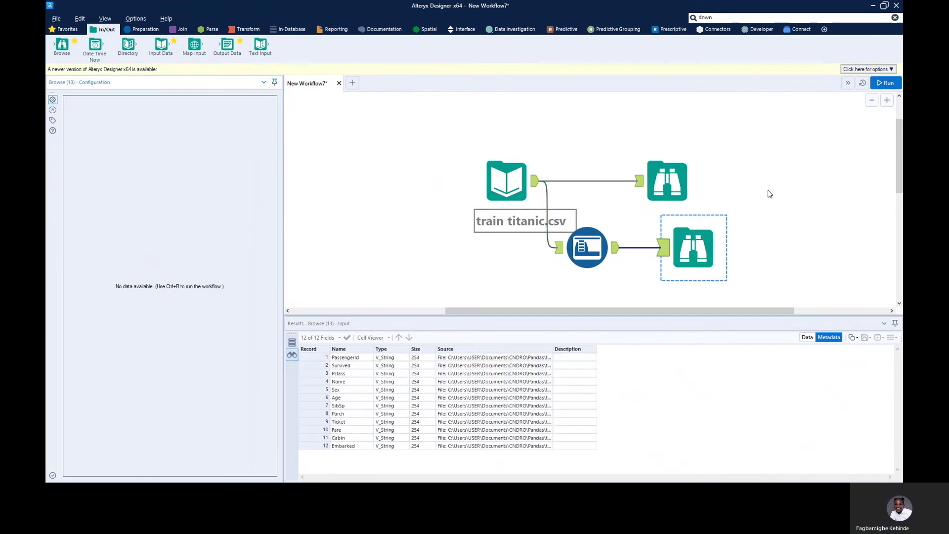
click(883, 82)
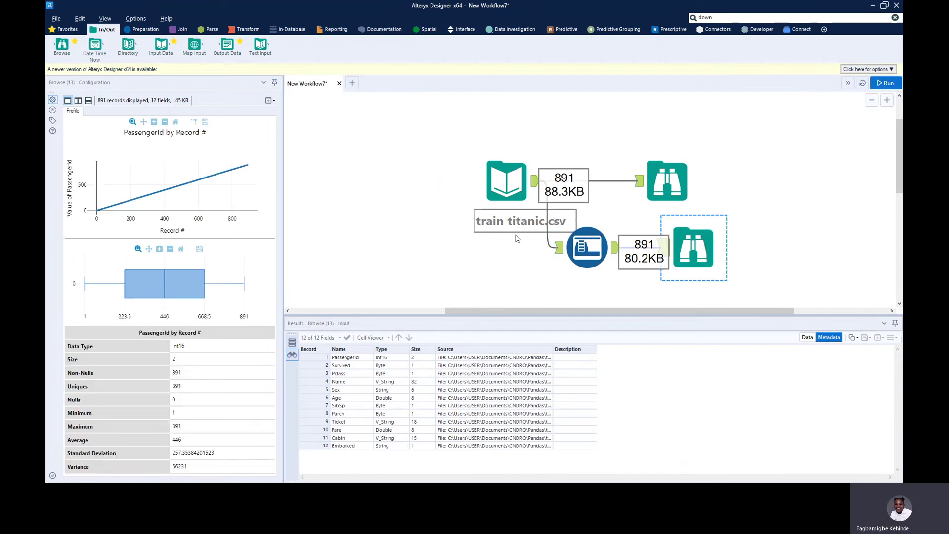
Step: Compare the field types and sizes in the metadata of the two Browse tools, before and after Auto Field
click(536, 183)
click(617, 181)
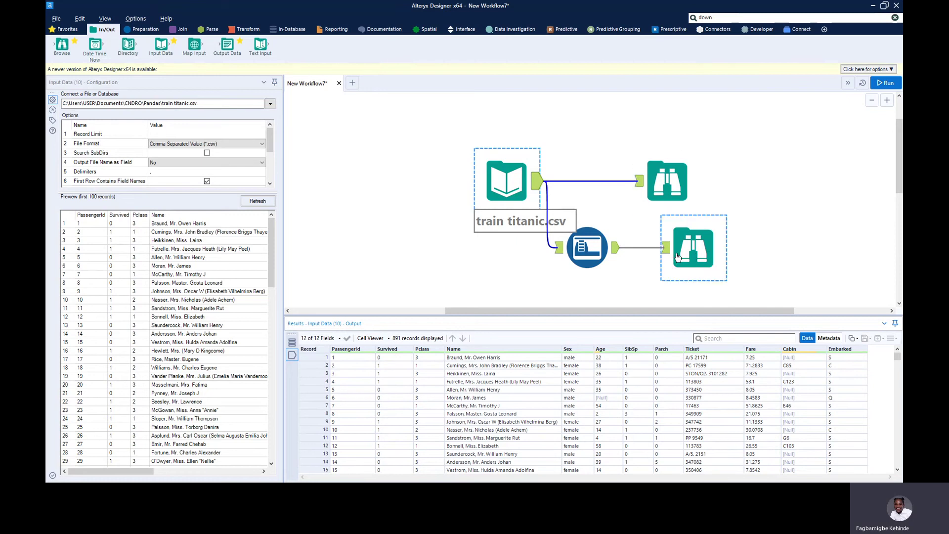
click(677, 256)
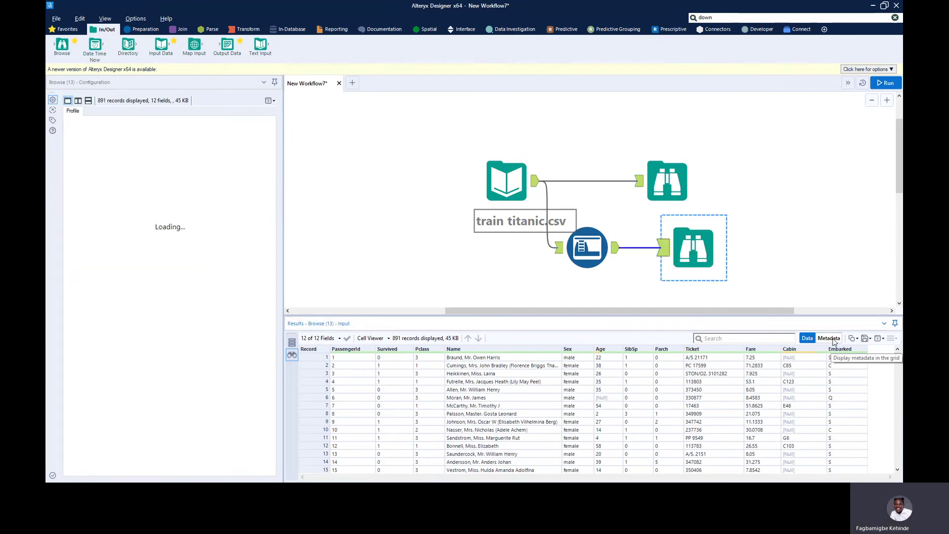
click(832, 339)
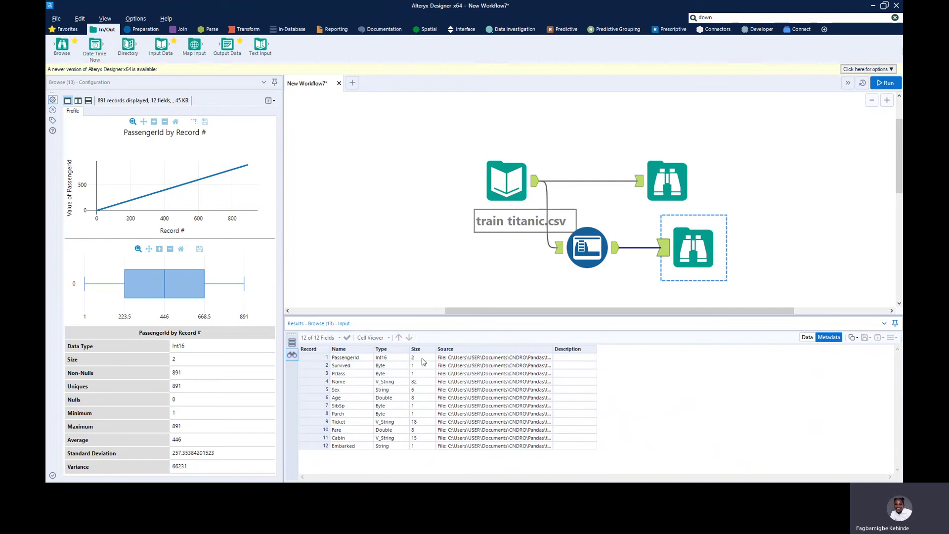
click(669, 177)
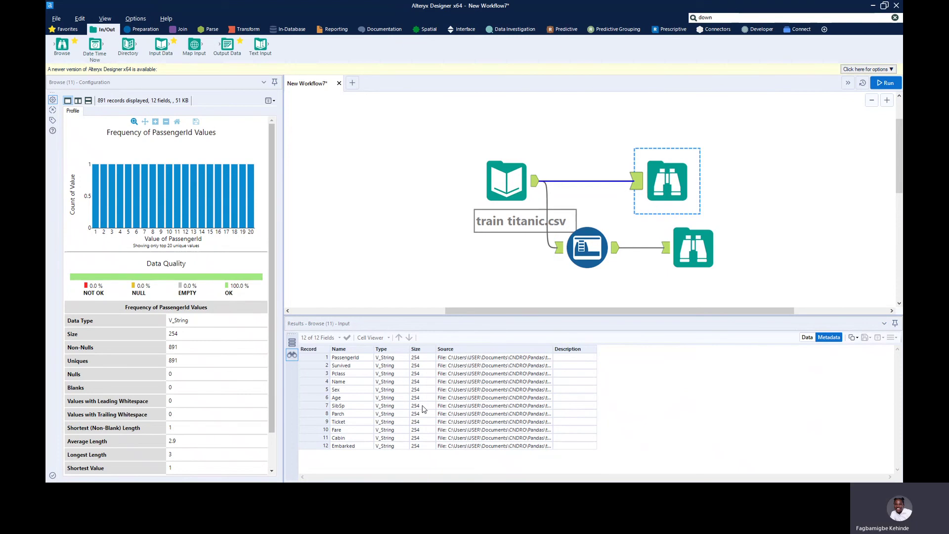
click(696, 253)
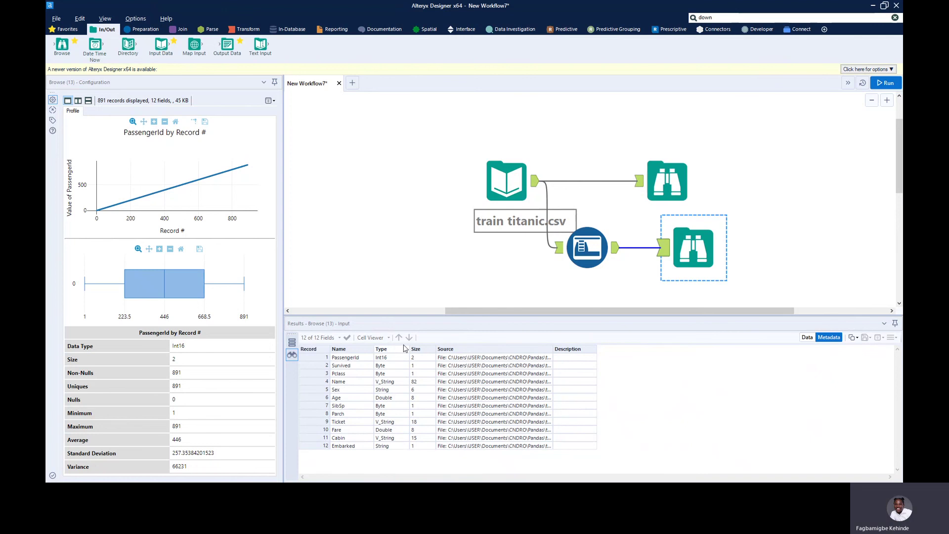
Step: Move all four Titanic workflow tools together slightly up and to the left on the canvas
drag(775, 285, 428, 131)
drag(508, 175, 441, 128)
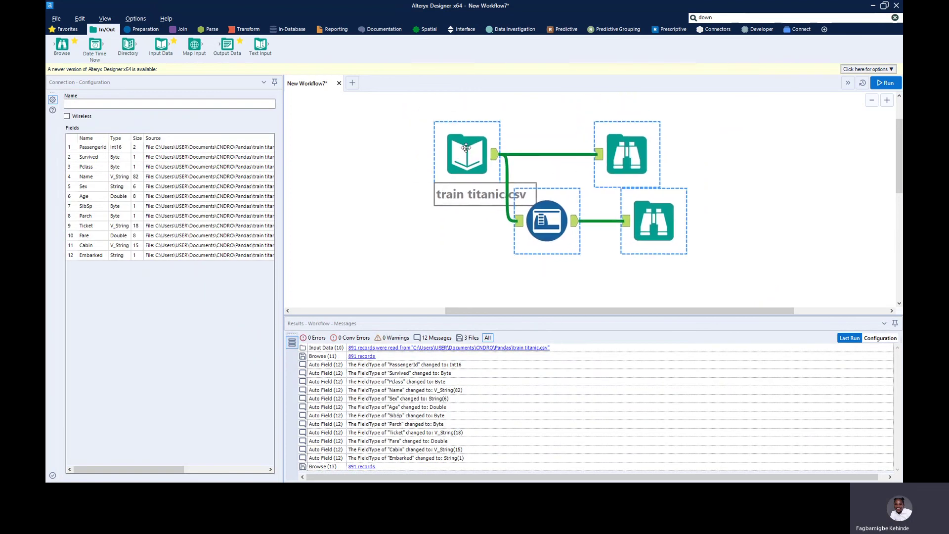
key(ctrl+r)
click(733, 169)
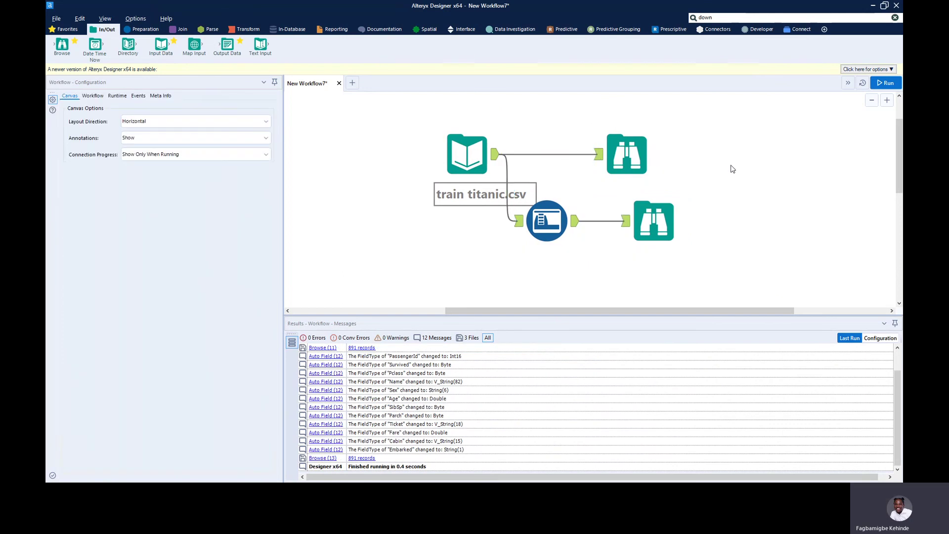
Step: Review the field metadata of the Auto Field Browse tool and the Titanic input, and switch to the PowerPoint slide show on Auto Field
click(656, 220)
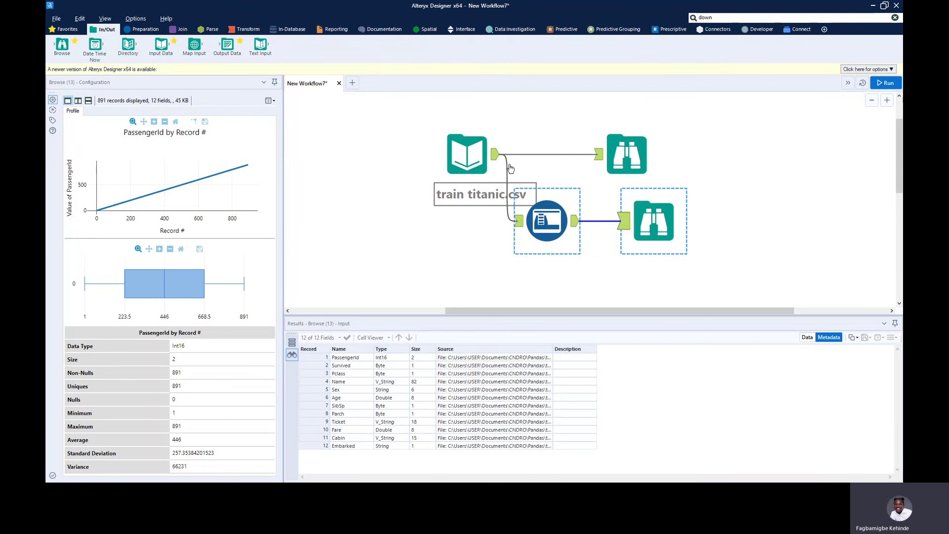
click(467, 154)
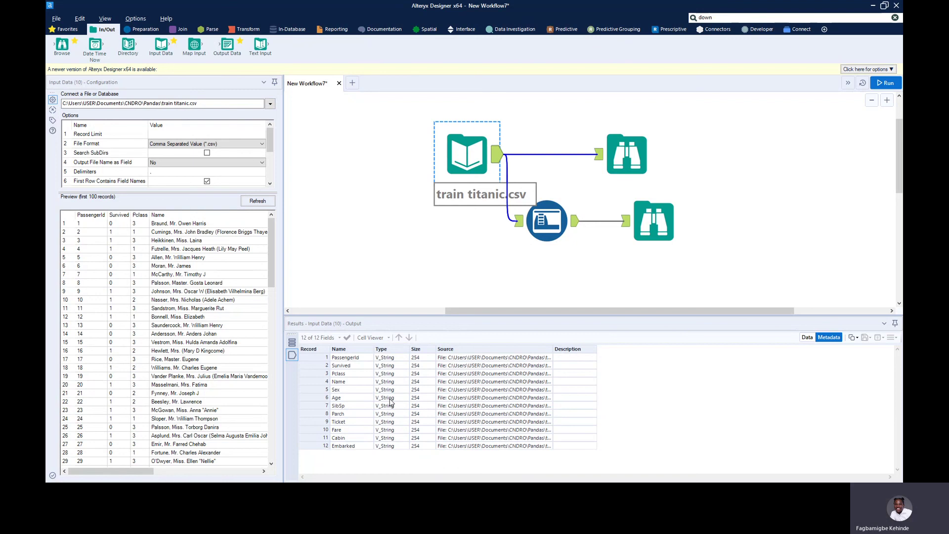
key(alt+Tab)
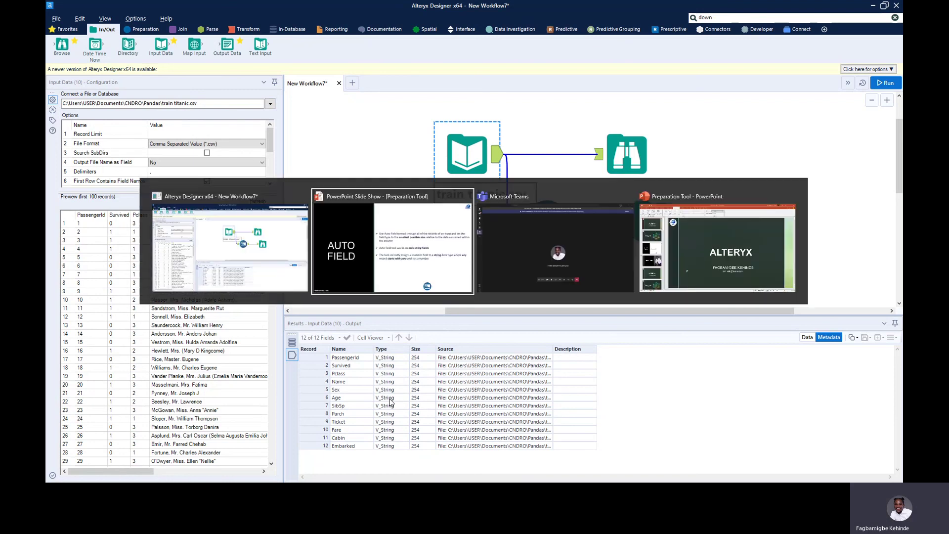